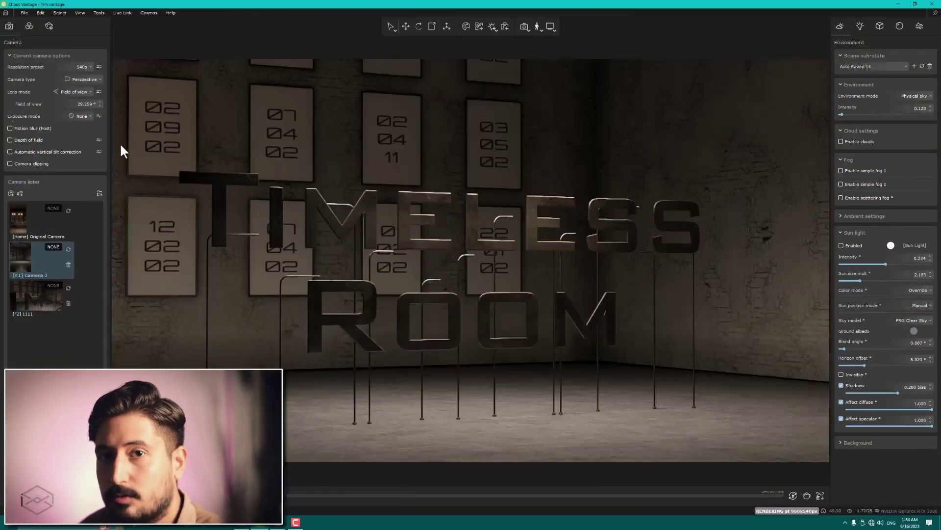
Cycle the left panel through the Camera and Color corrections tabs, ending on Render settings
left_click(30, 25)
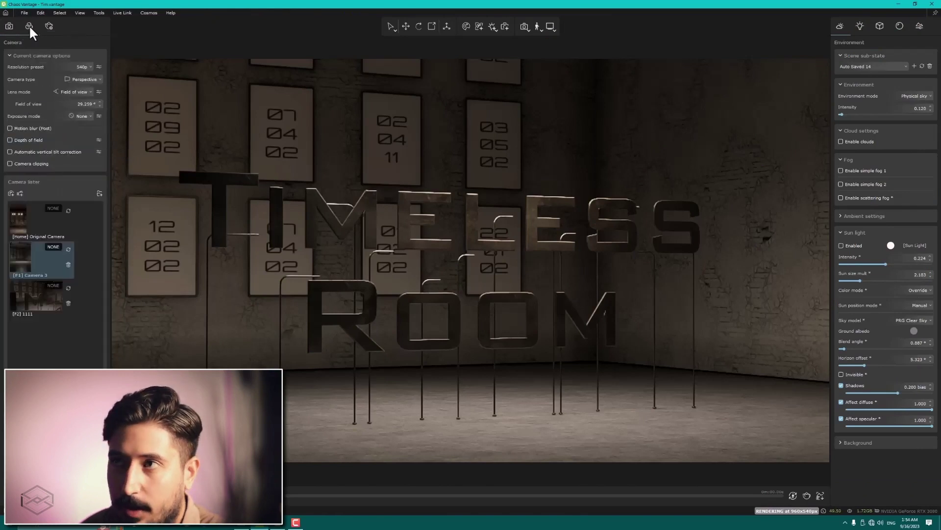
left_click(28, 25)
left_click(15, 27)
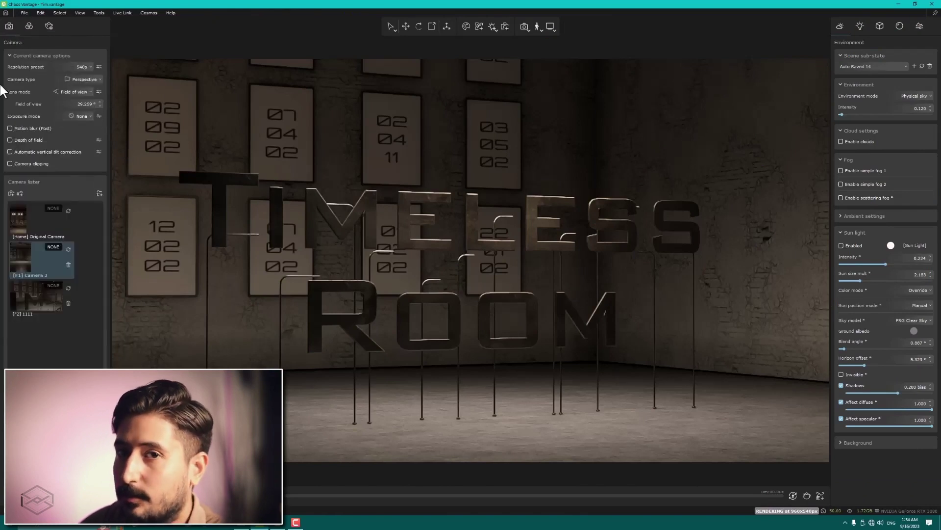
left_click(29, 27)
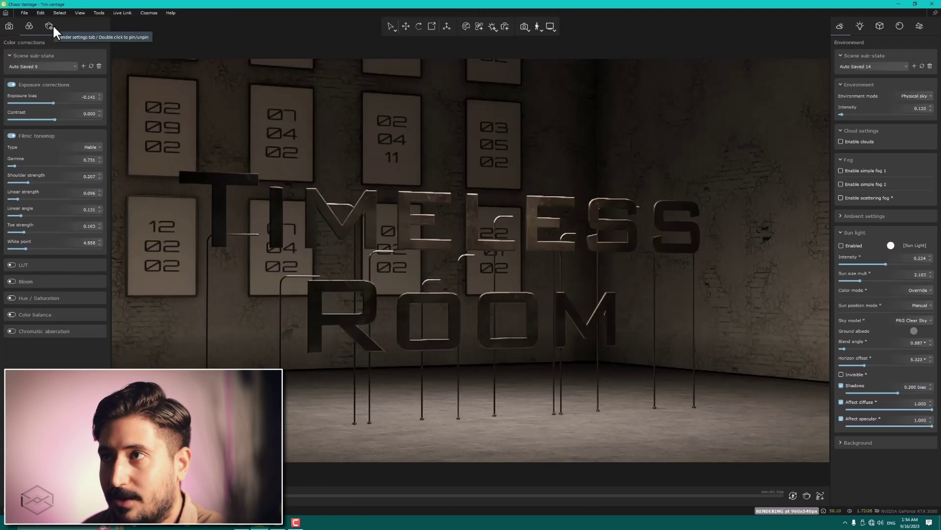
left_click(49, 27)
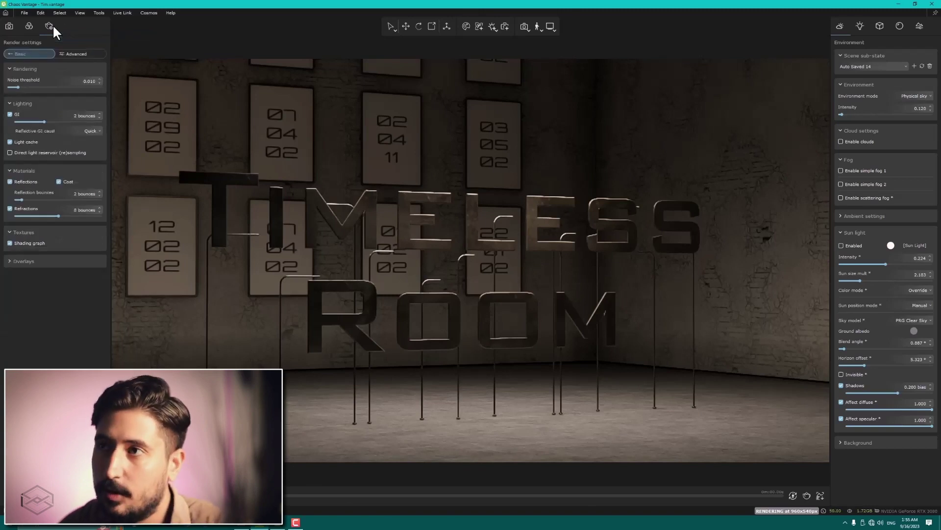
Show the Advanced render options (noise threshold 0.010, 15 bounces) and the quality popup
left_click(60, 58)
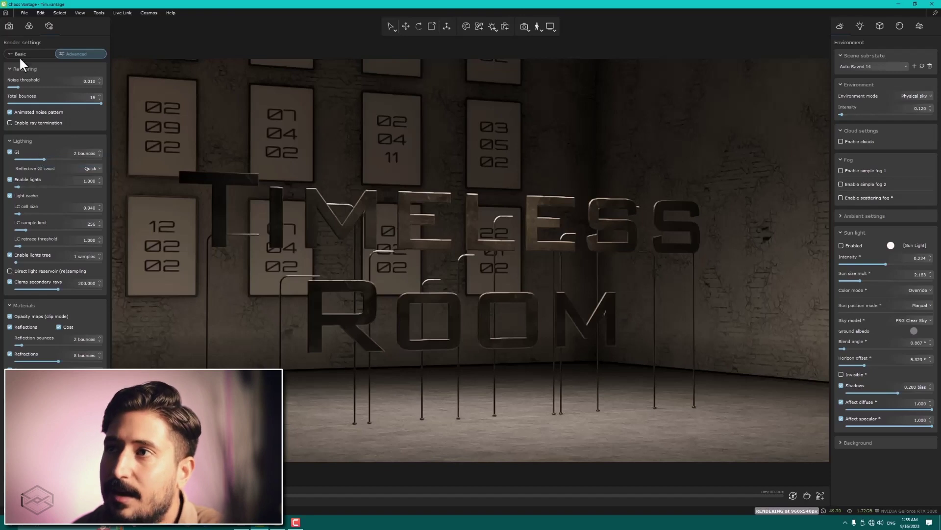
left_click(550, 25)
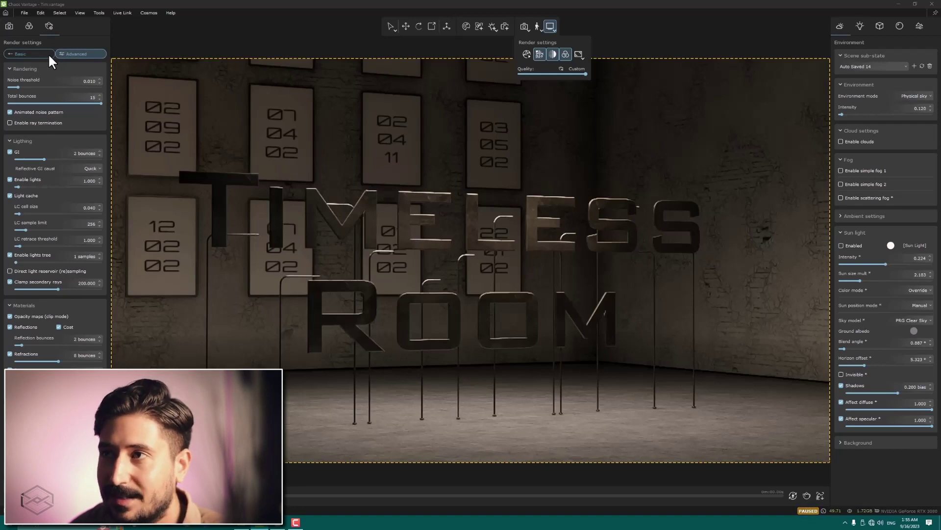
Return to the Basic render settings and rotate the camera to reframe the lettering
left_click(48, 53)
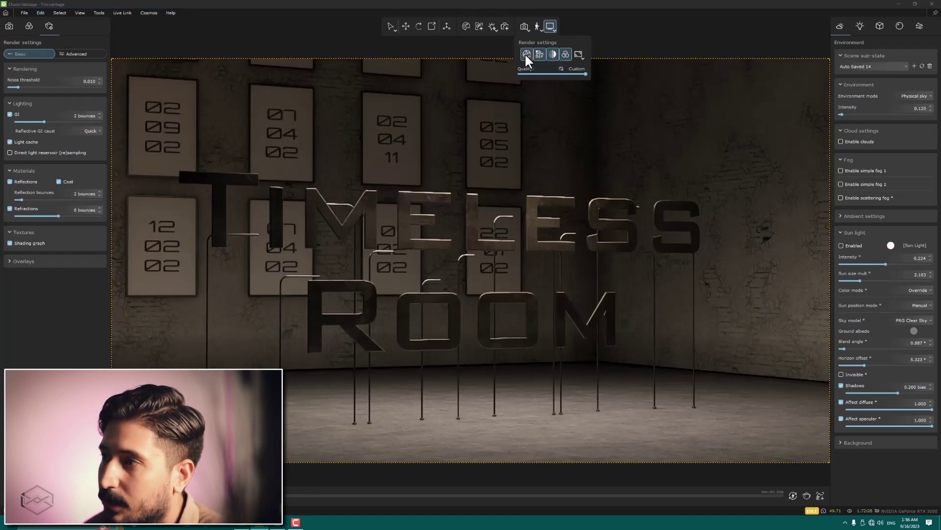
left_click_drag(368, 283, 338, 278)
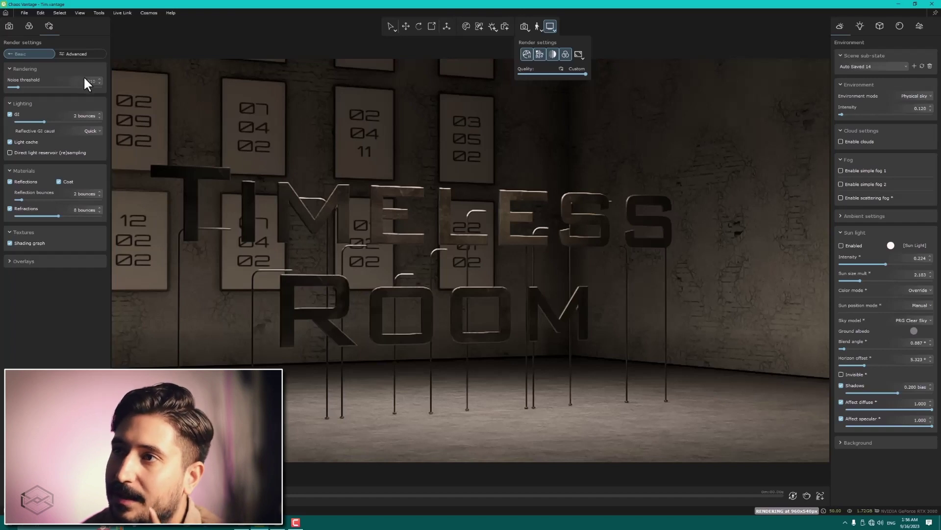
mouse_move(73, 81)
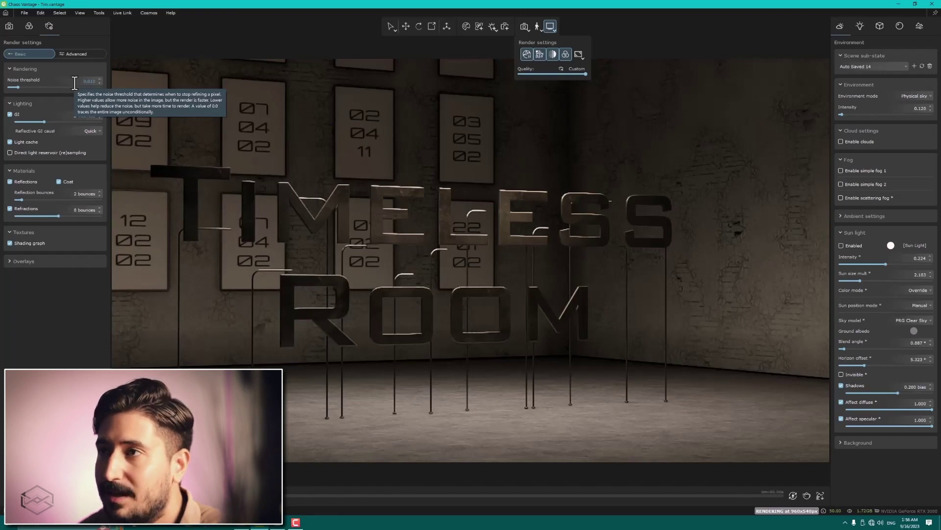
double_click(87, 82)
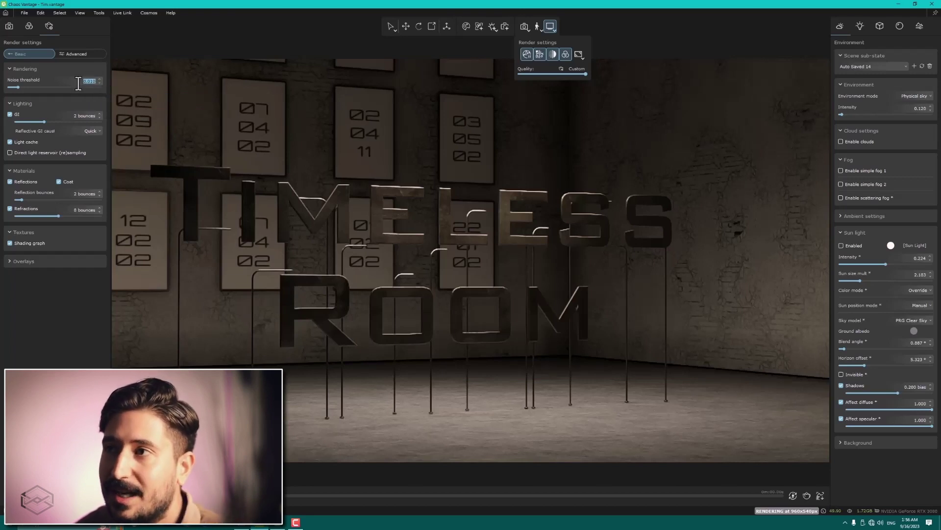
left_click(20, 87)
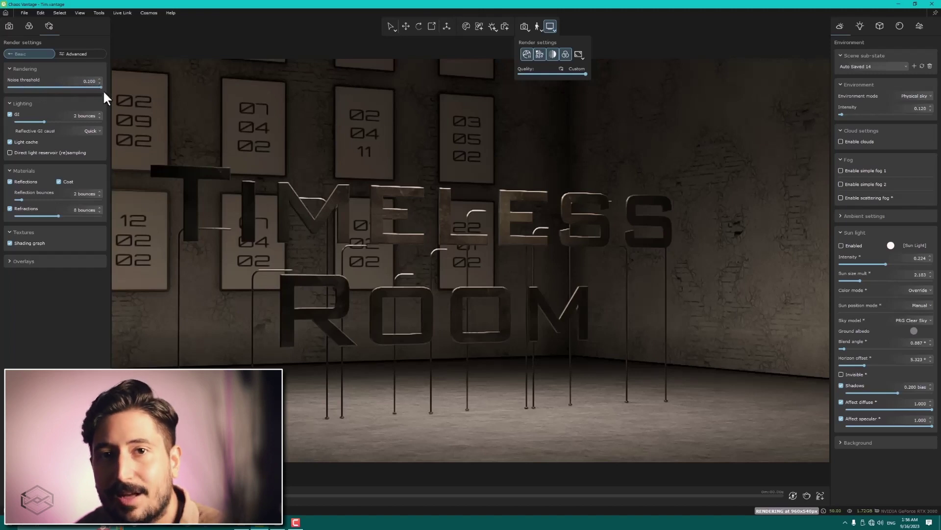
left_click_drag(104, 90, 18, 94)
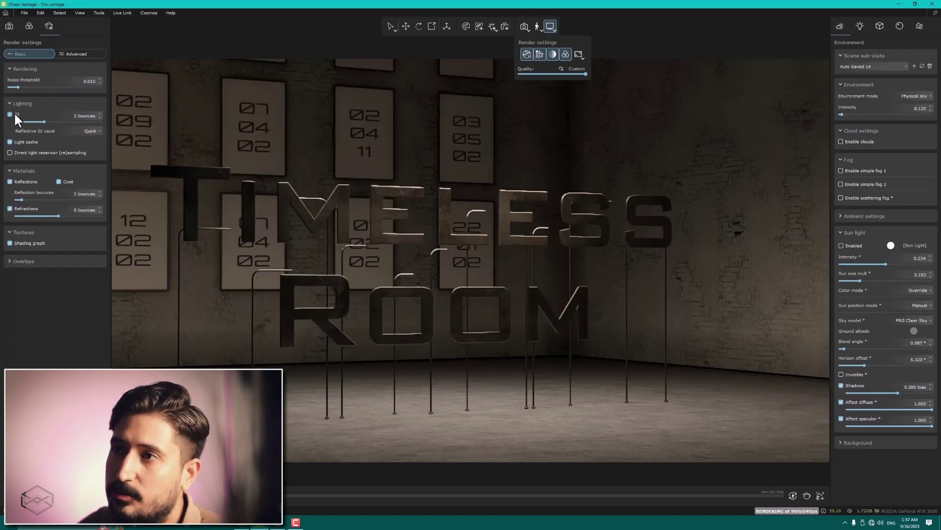
mouse_move(16, 115)
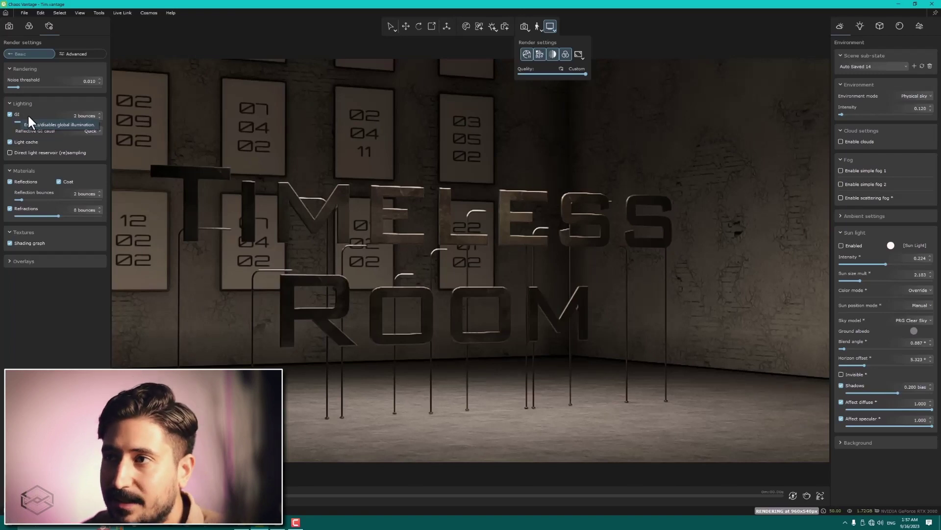
Toggle global illumination off and on while tilting the camera, leaving GI on at 2 bounces
left_click(10, 115)
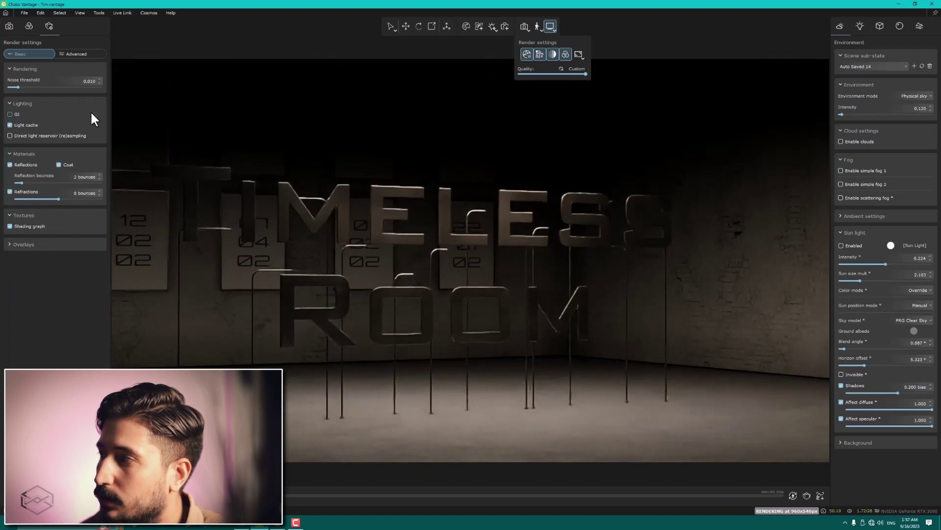
left_click(14, 115)
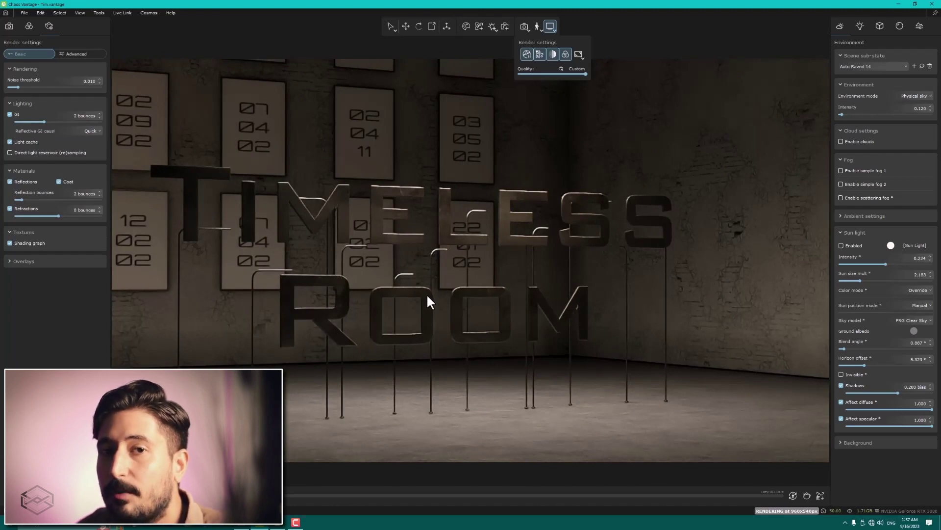
left_click(10, 115)
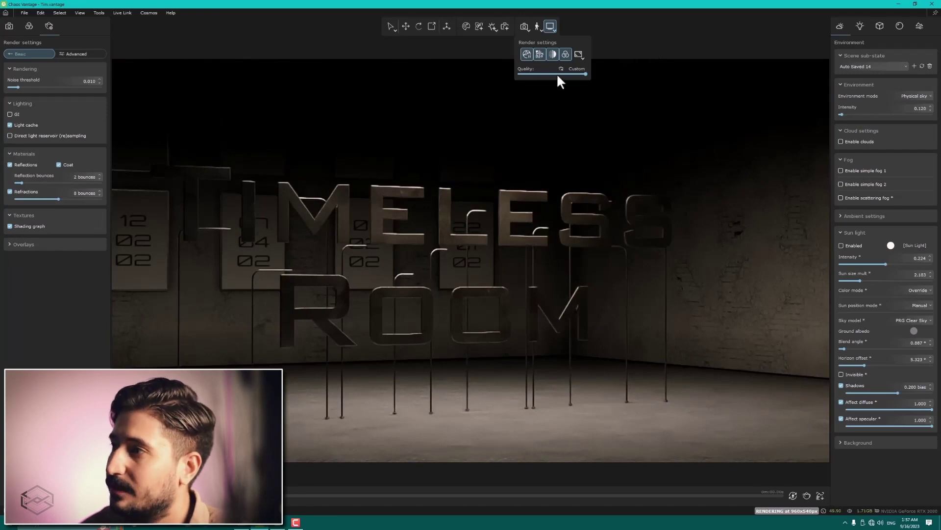
left_click_drag(460, 267, 469, 240)
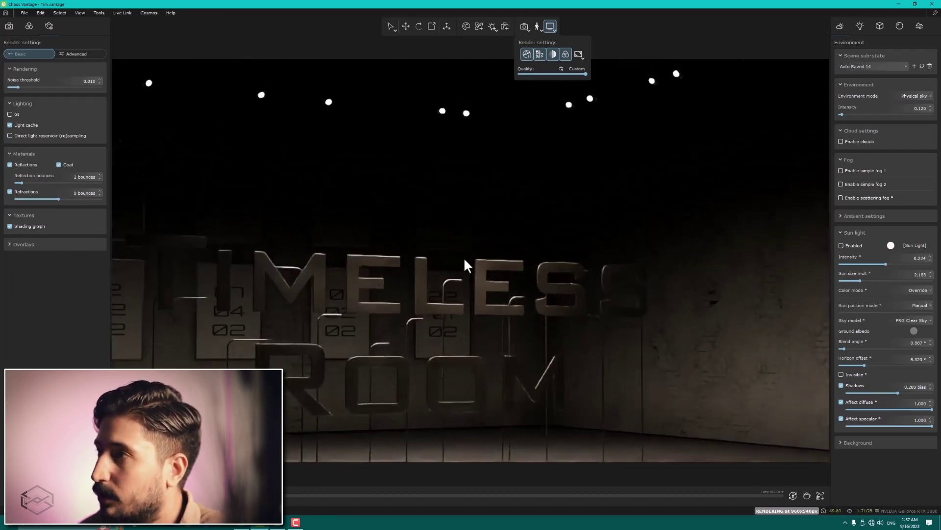
left_click_drag(564, 250, 564, 295)
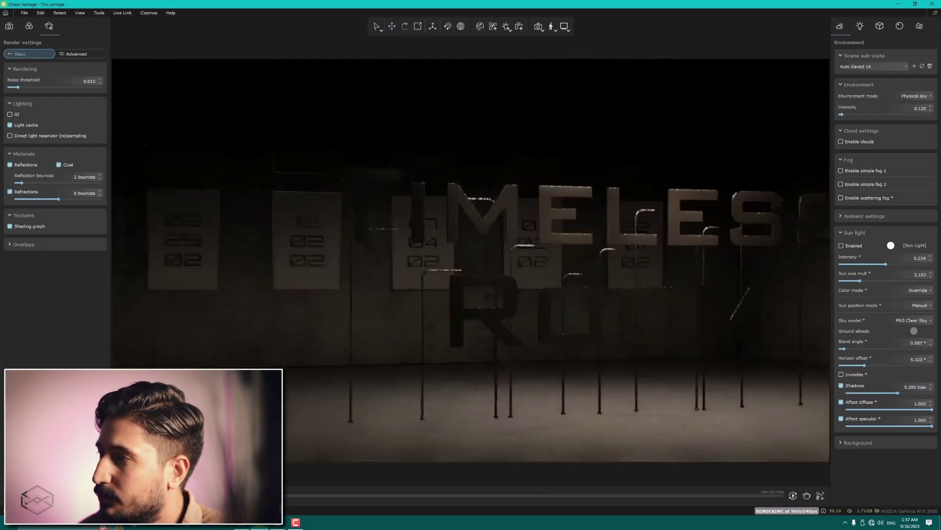
key("w")
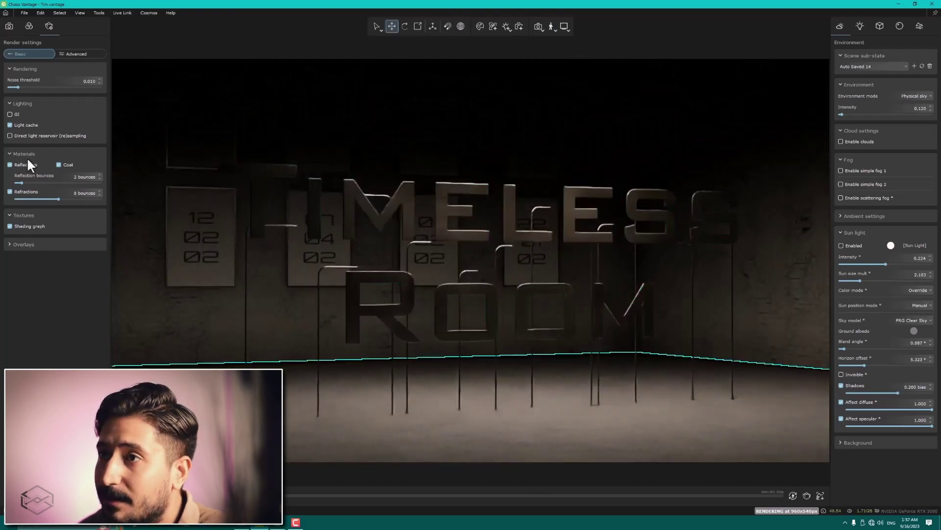
left_click(10, 114)
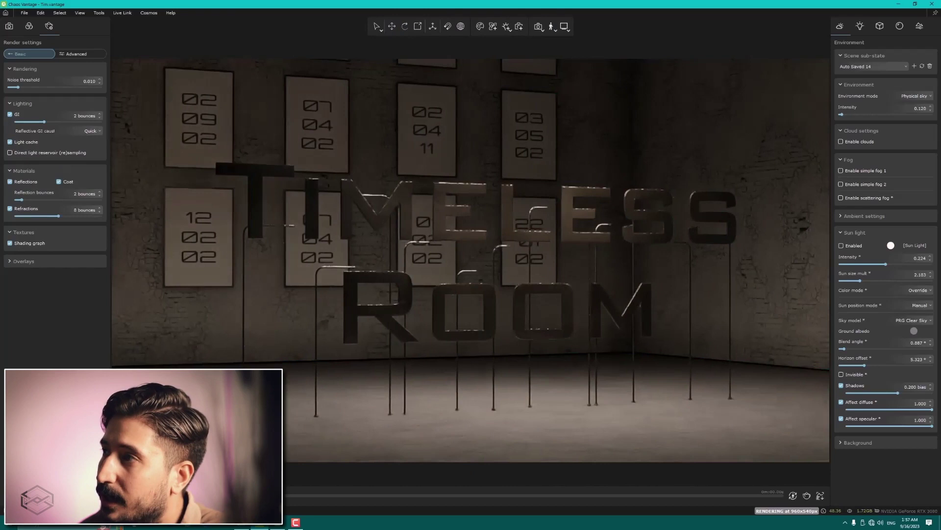
scroll(508, 208, "up", 3)
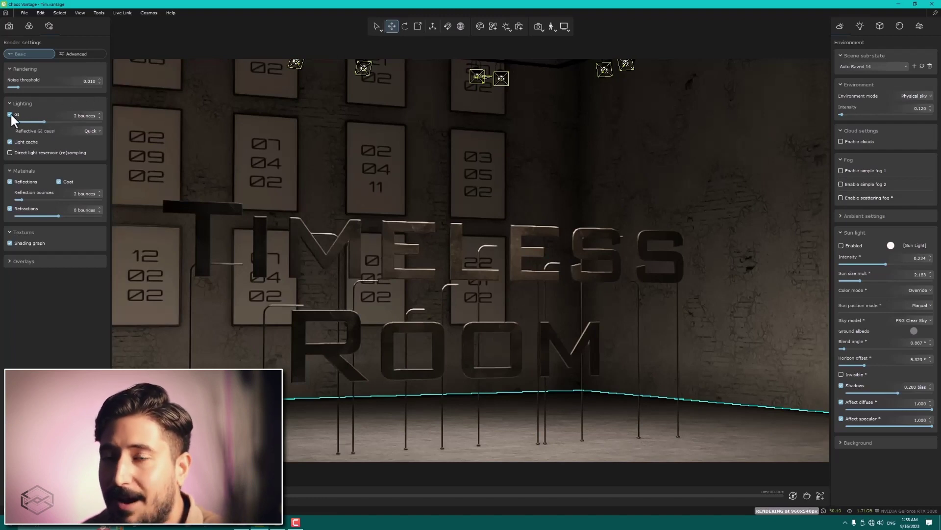
mouse_move(10, 115)
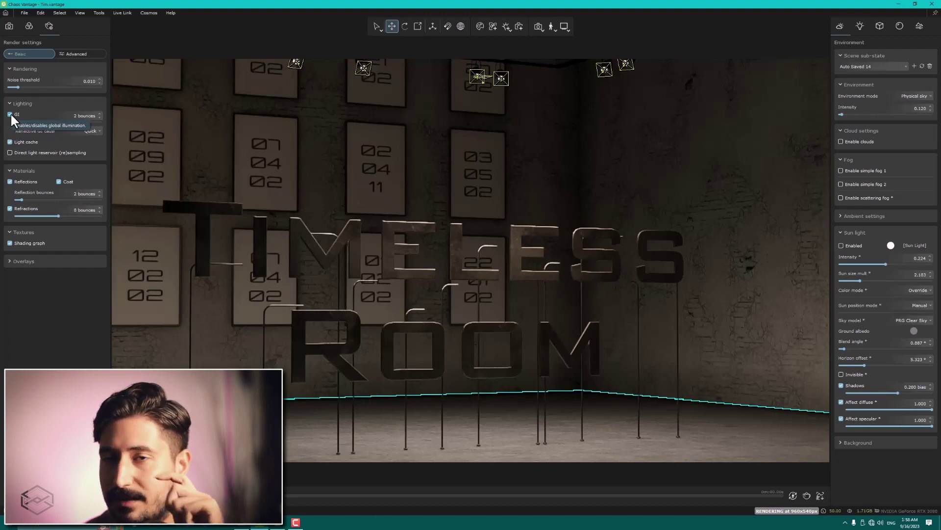
Set GI bounces to 1 and tilt the view up to inspect the ceiling lights and posters
left_click(138, 137)
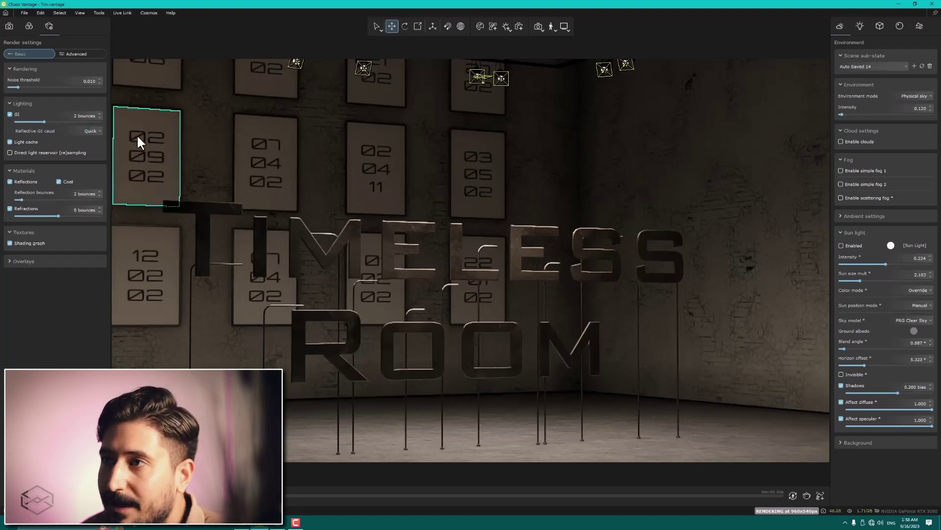
double_click(101, 118)
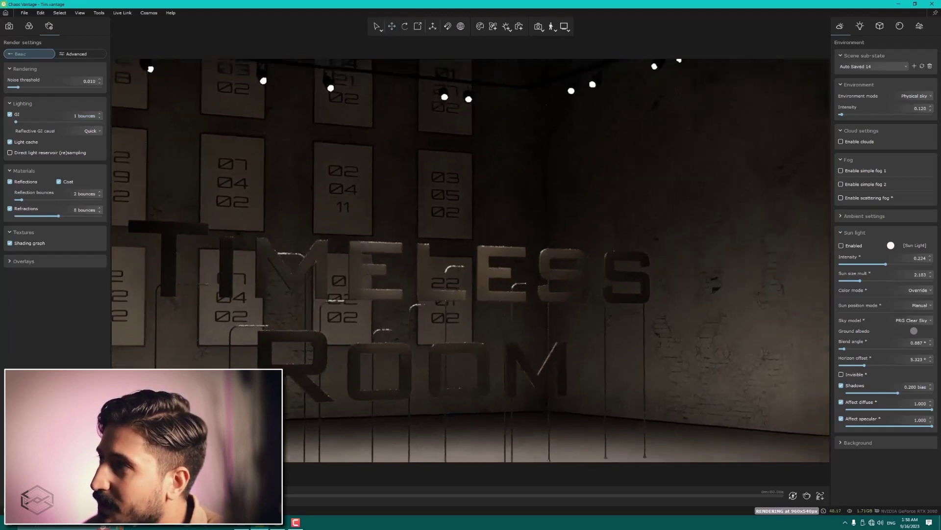
left_click_drag(572, 304, 491, 361)
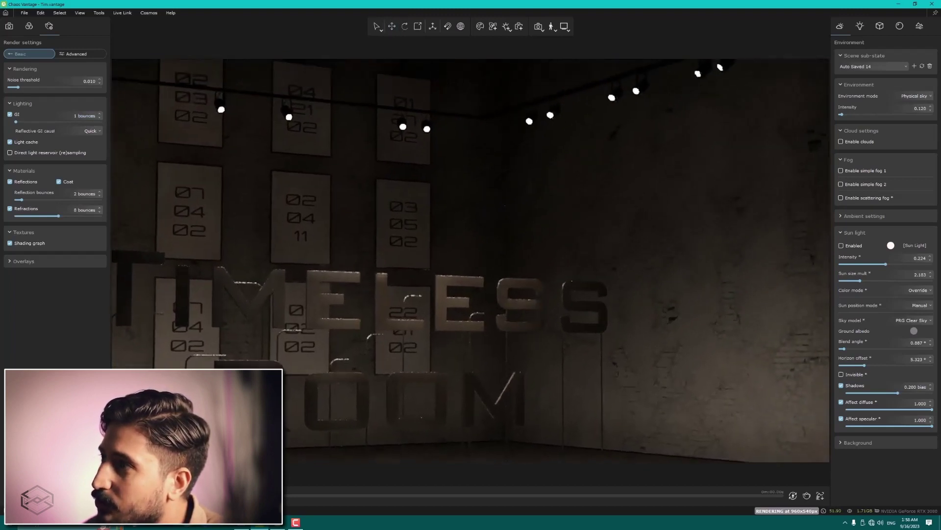
key("w")
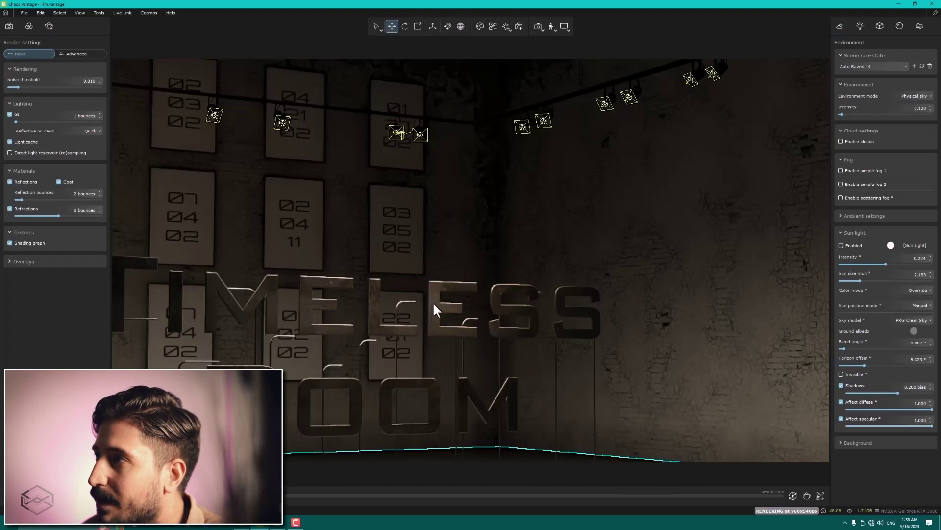
left_click_drag(433, 301, 470, 303)
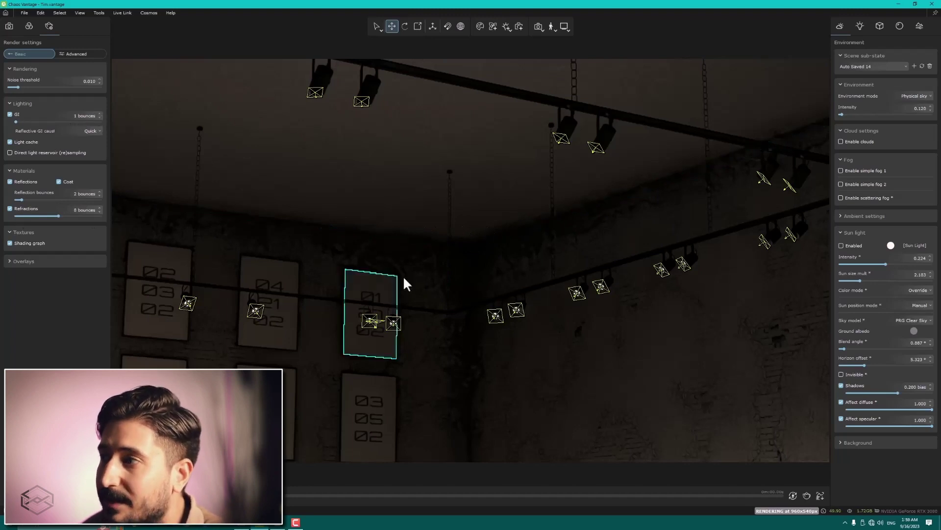
key("w")
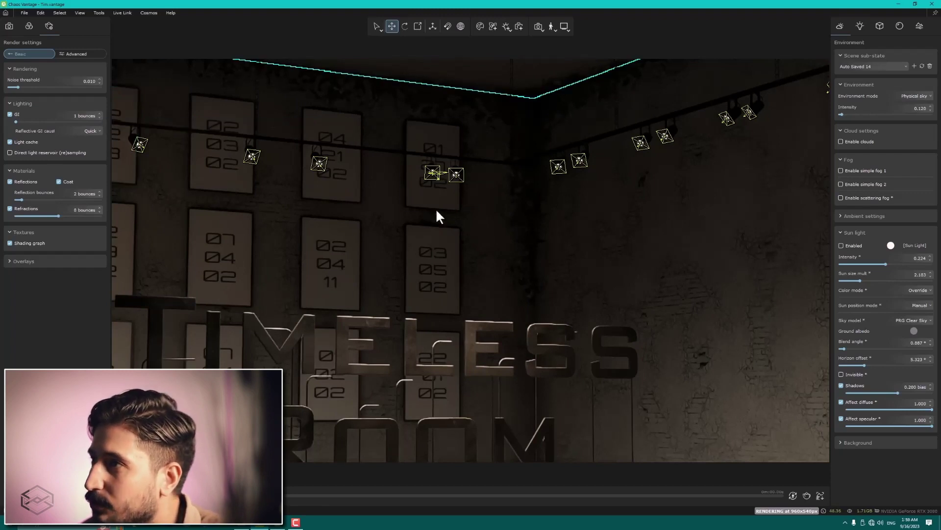
left_click_drag(435, 208, 314, 111)
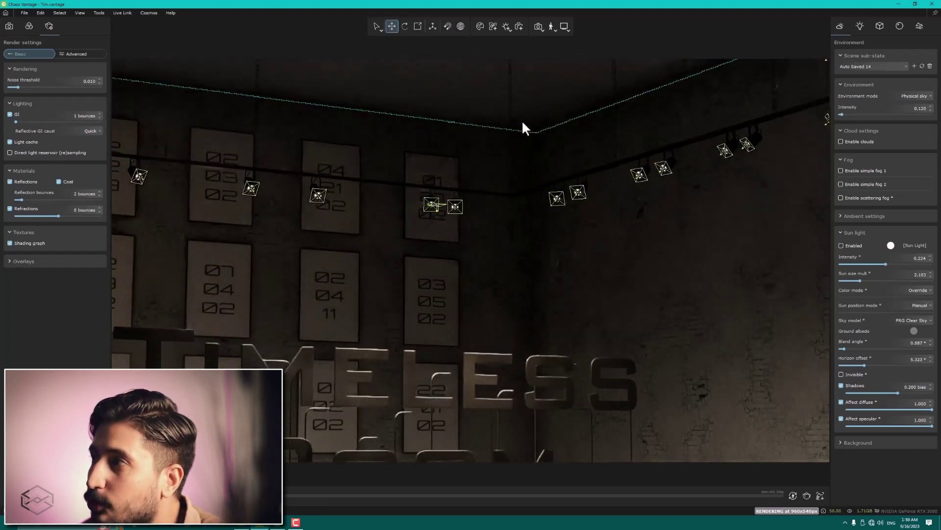
left_click(523, 123)
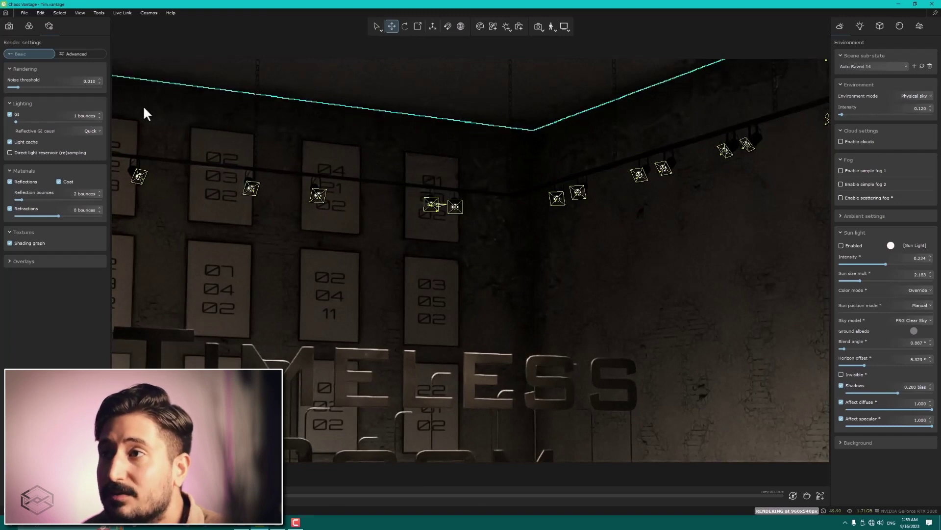
key("Escape")
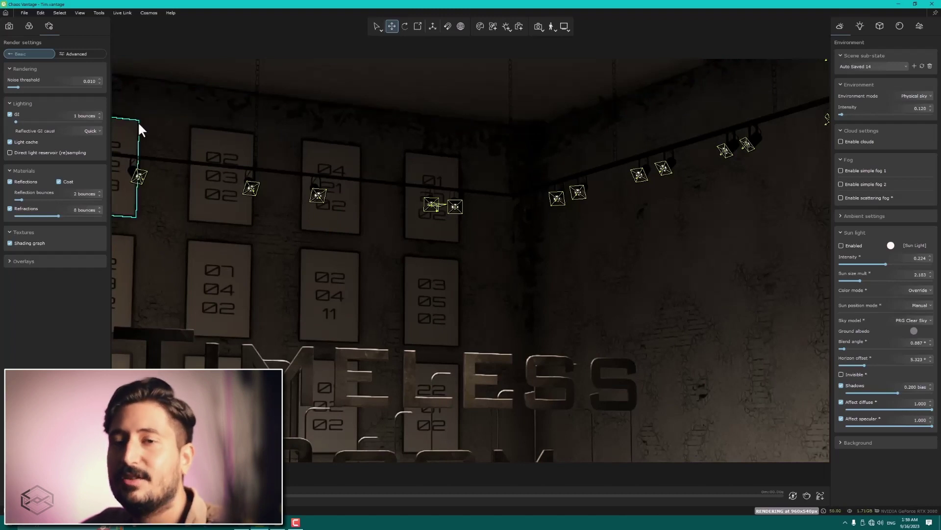
left_click(99, 114)
left_click(100, 115)
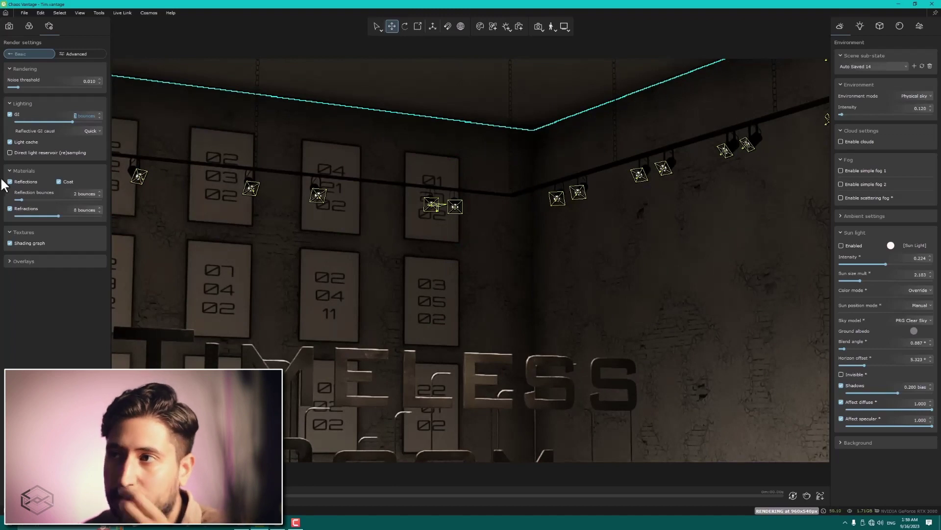
left_click(95, 130)
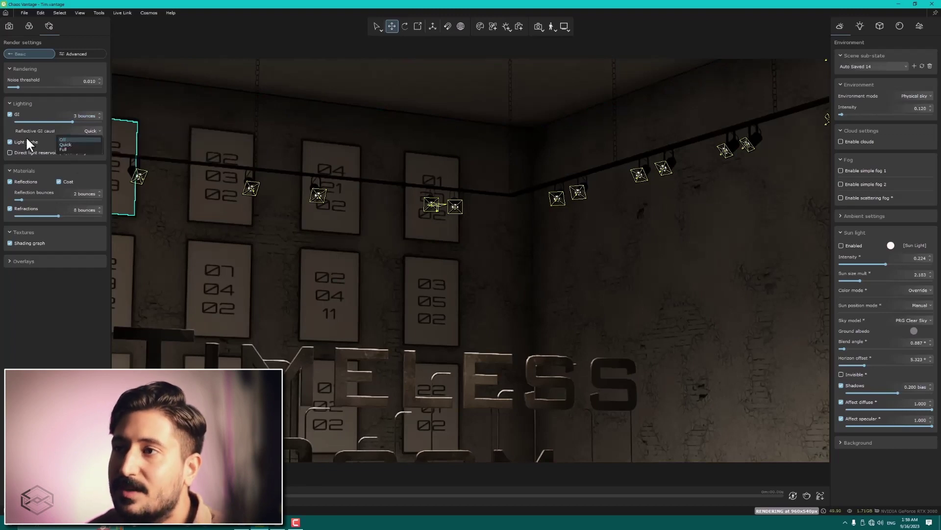
left_click(71, 140)
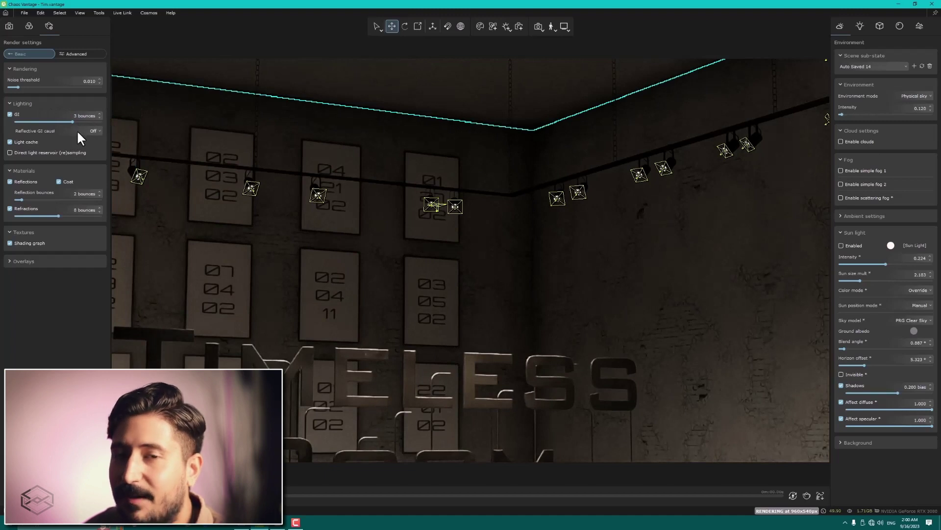
mouse_move(93, 131)
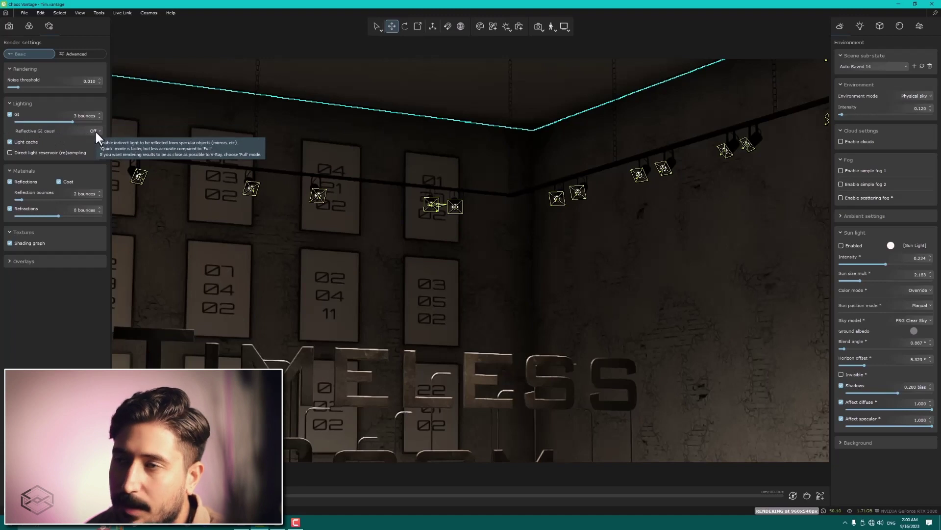
left_click(95, 132)
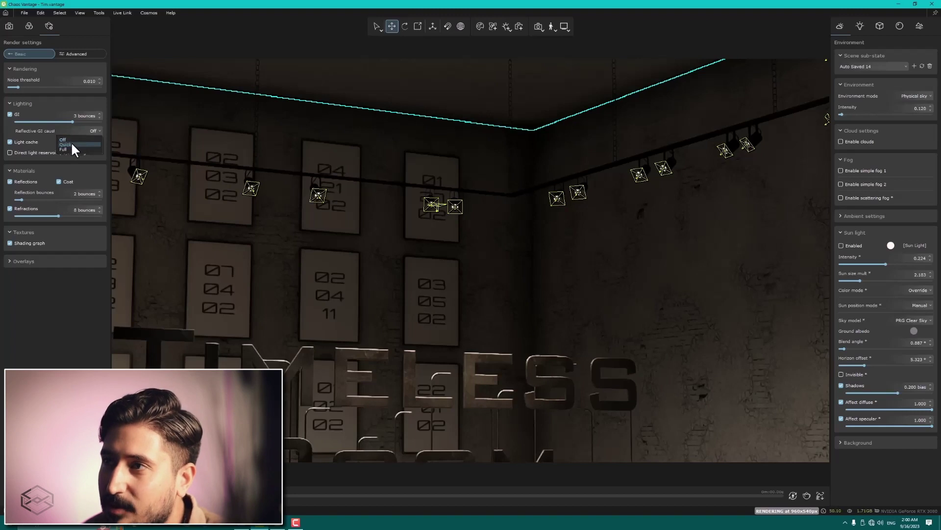
left_click(72, 144)
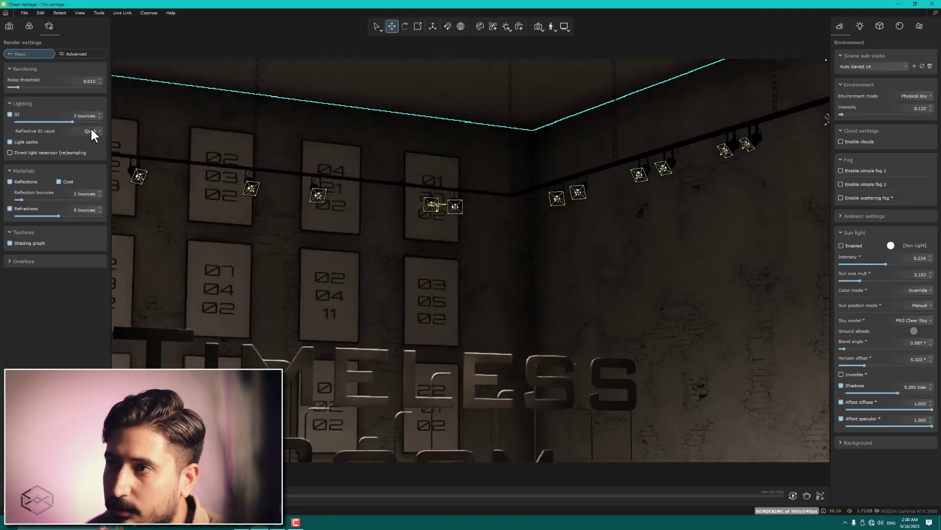
mouse_move(84, 116)
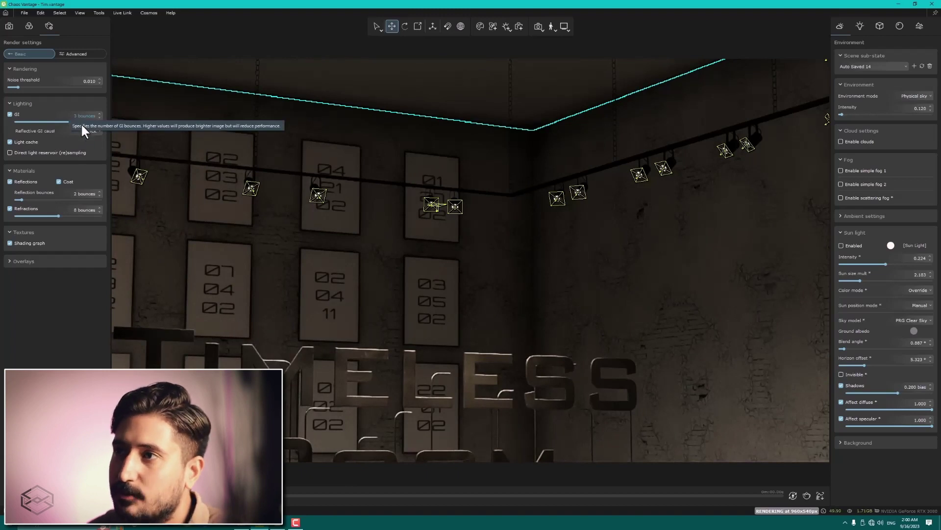
left_click(91, 130)
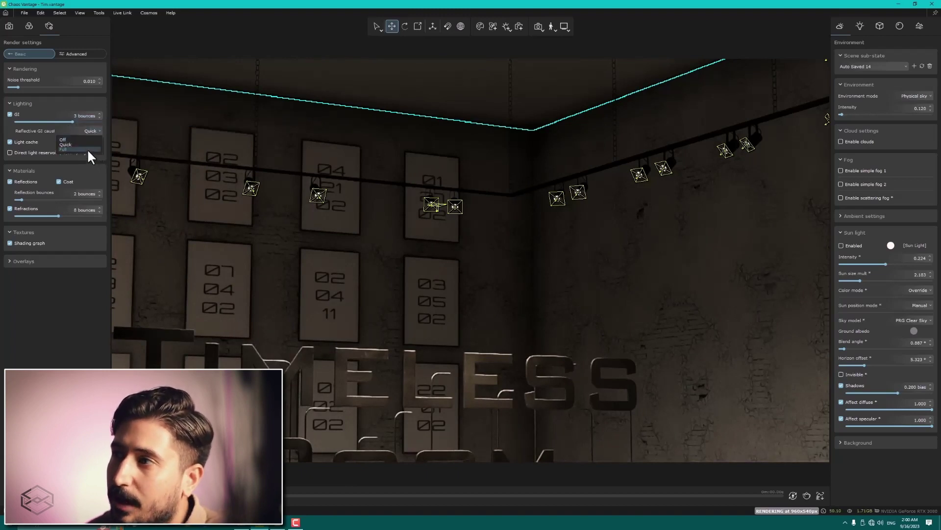
left_click(86, 149)
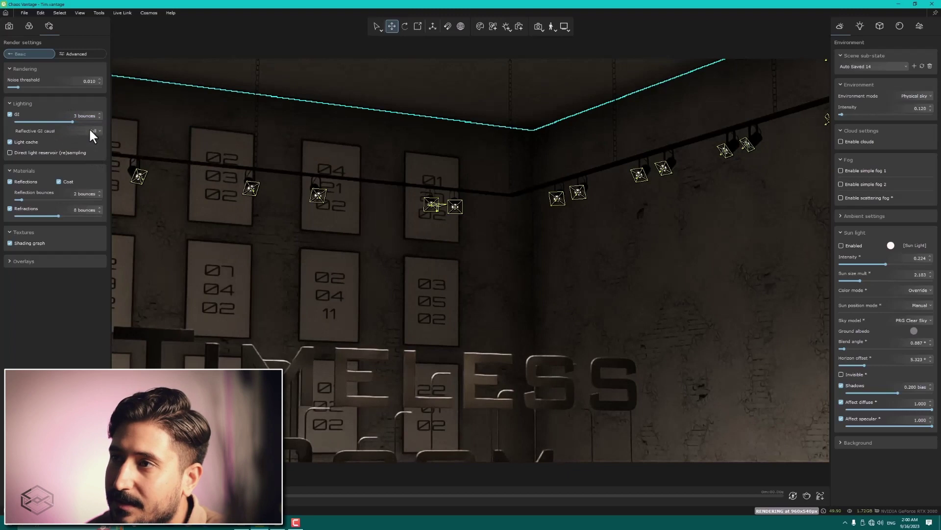
left_click(90, 131)
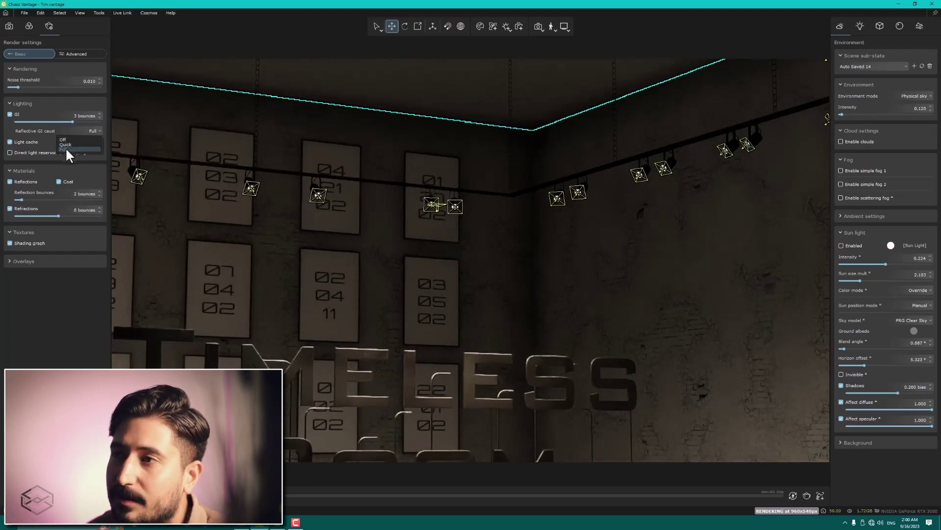
left_click(61, 148)
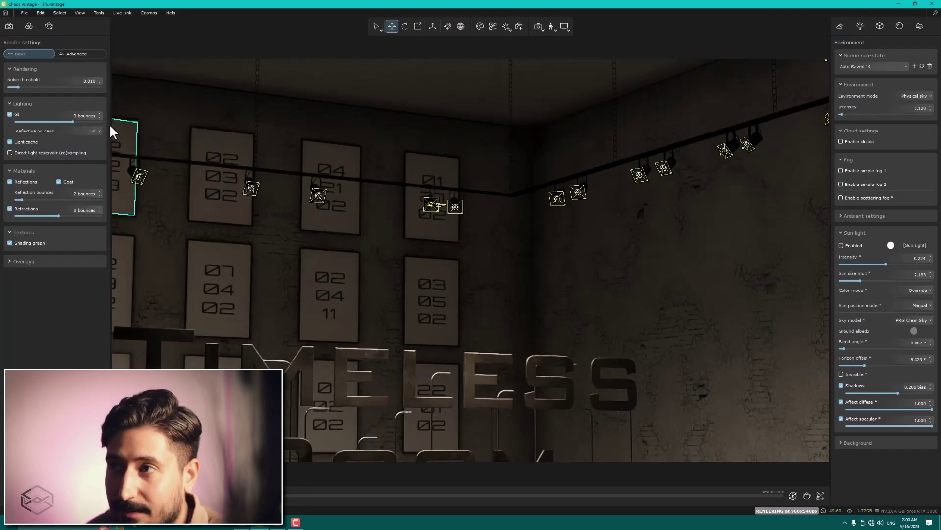
left_click(93, 130)
left_click(73, 142)
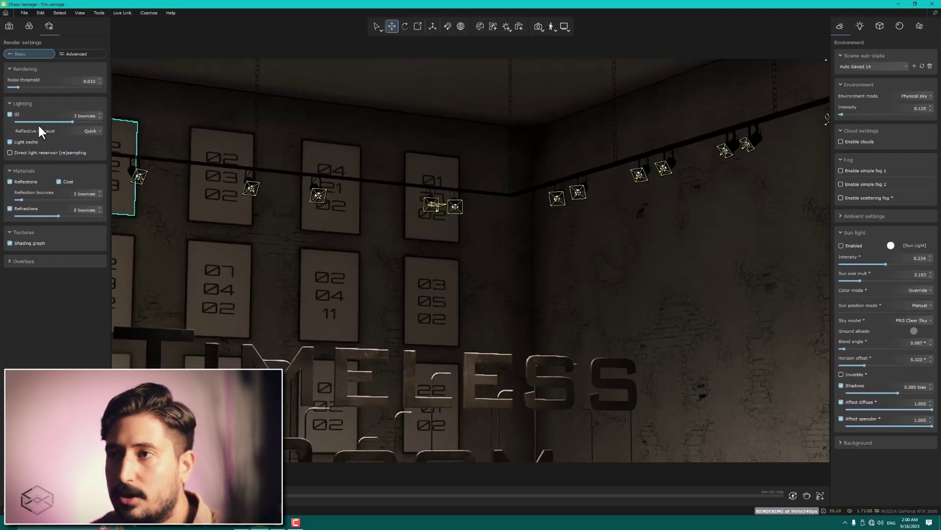
Toggle the light cache off and back on, then disable material Reflections
left_click(10, 142)
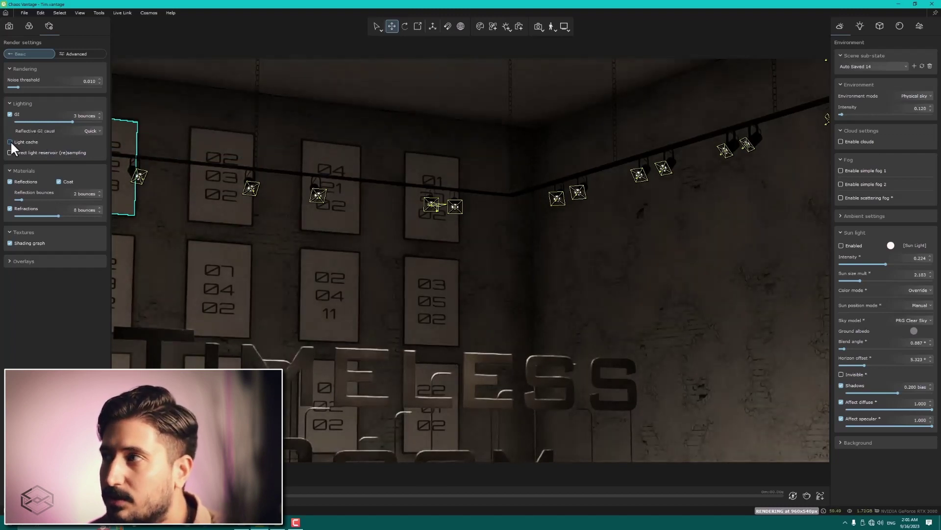
left_click(10, 141)
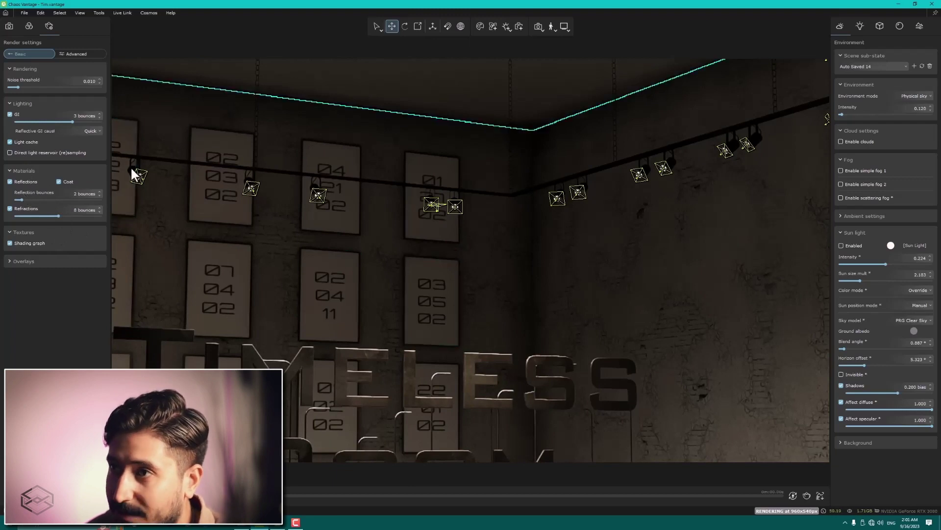
left_click(10, 182)
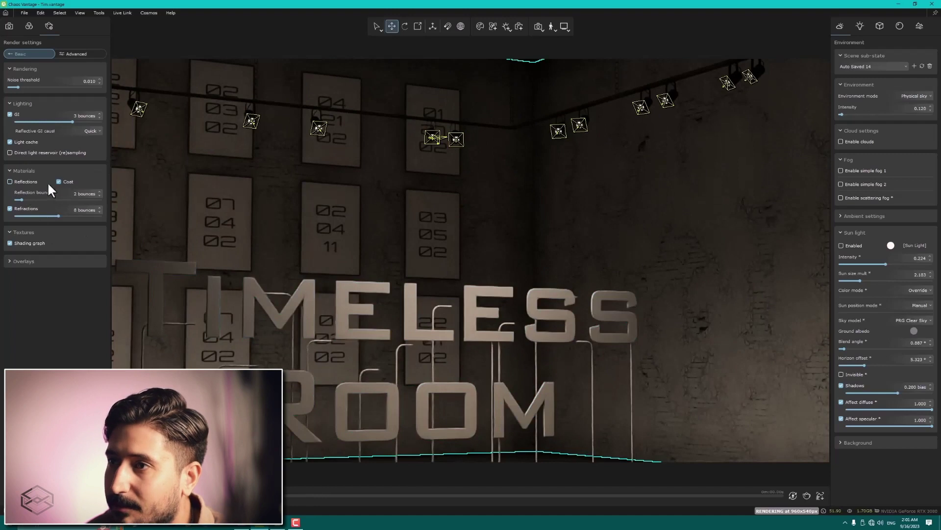
Re-enable Reflections at 2 bounces and toggle the Coat layer off and back on
left_click(24, 181)
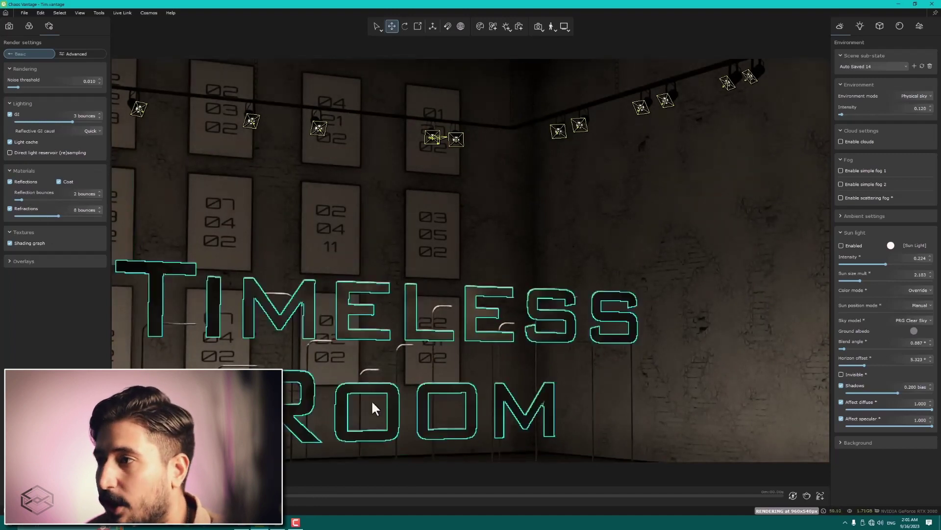
left_click(17, 182)
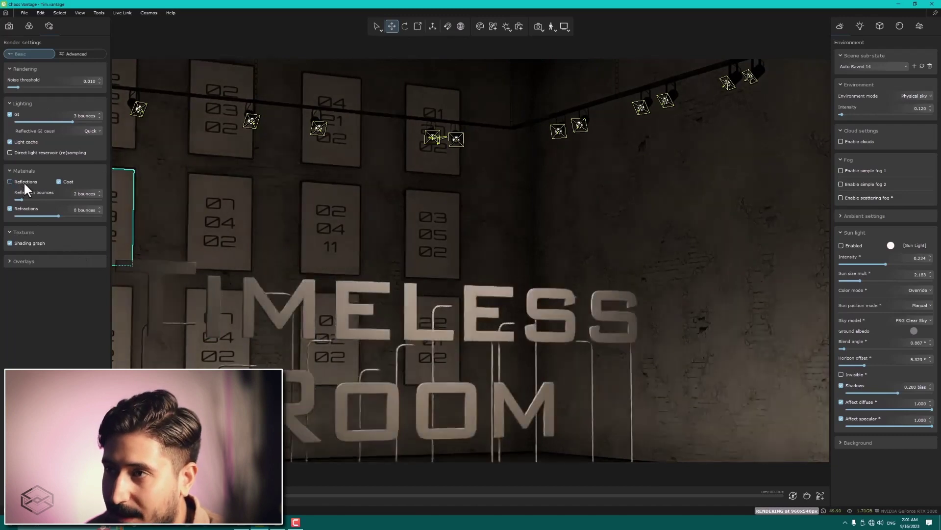
left_click(58, 181)
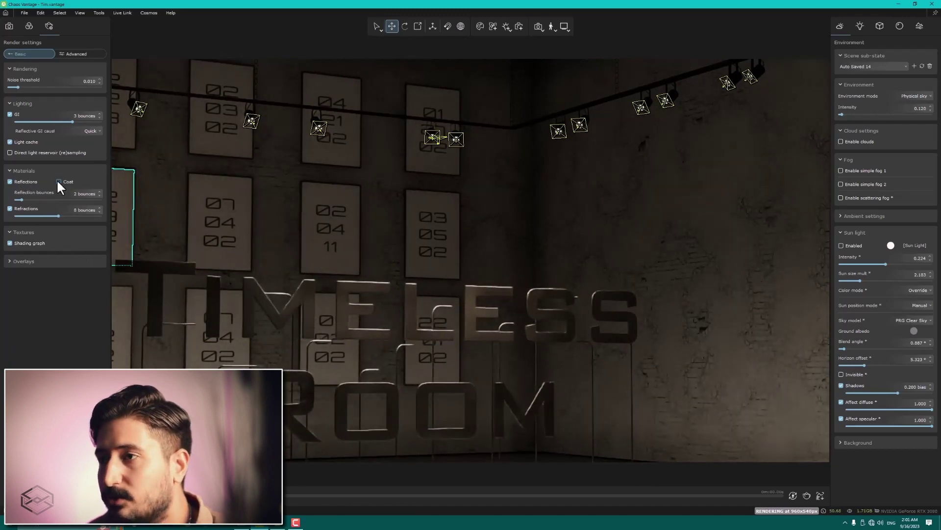
left_click(57, 180)
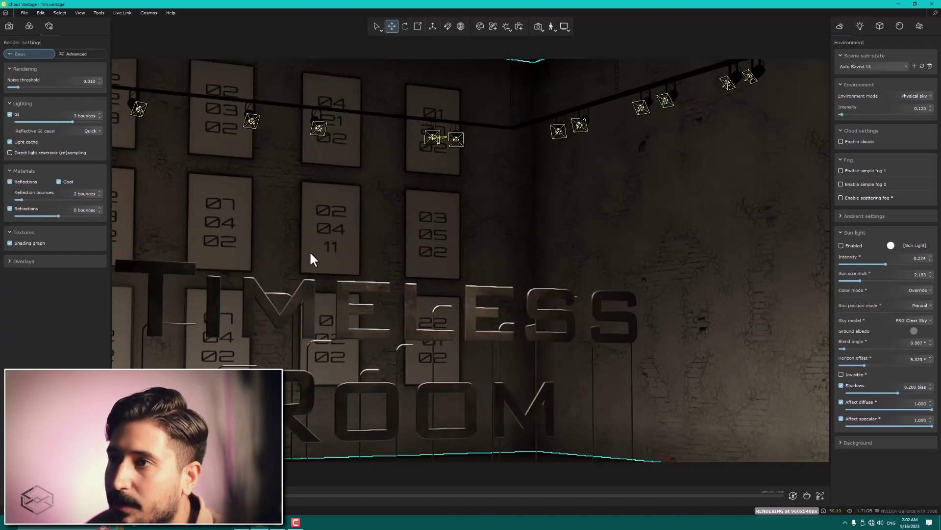
Nudge reflection bounces to 3 and back to 2, toggle Refractions, then disable Shading graph
left_click(98, 190)
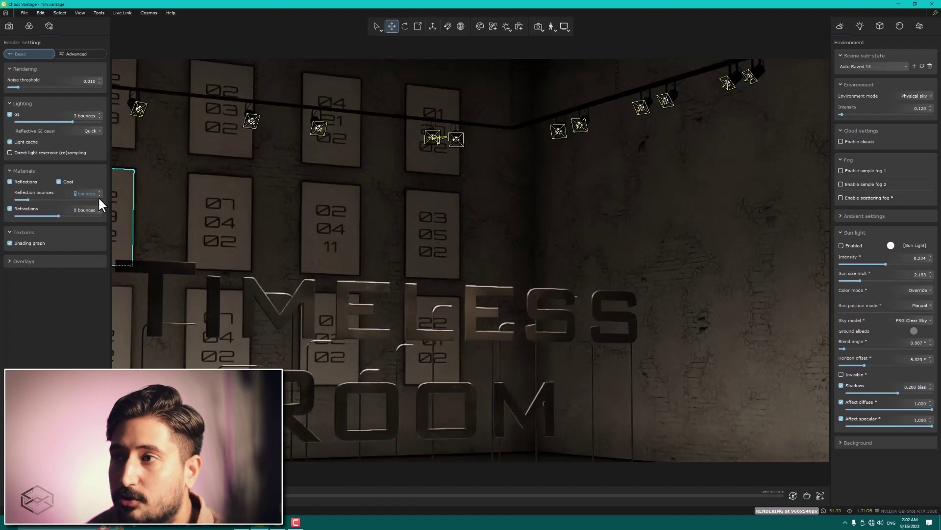
left_click(100, 195)
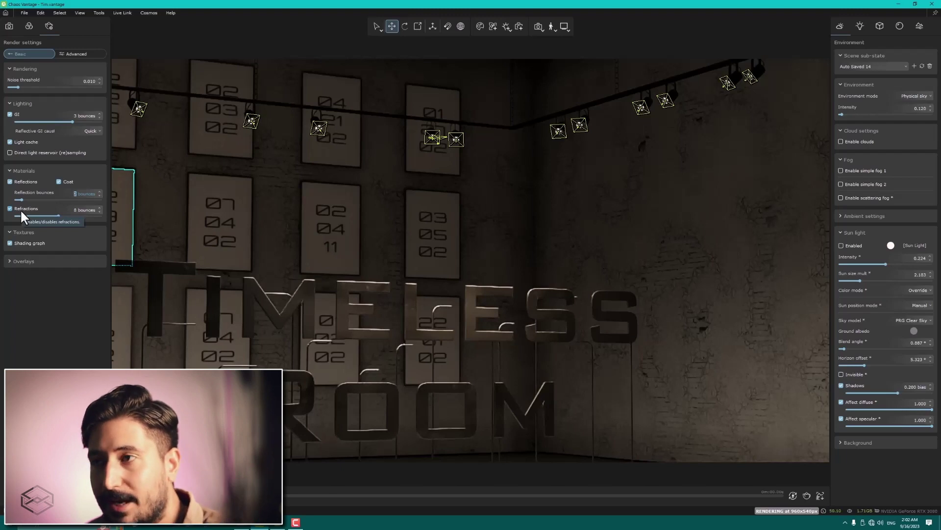
mouse_move(24, 209)
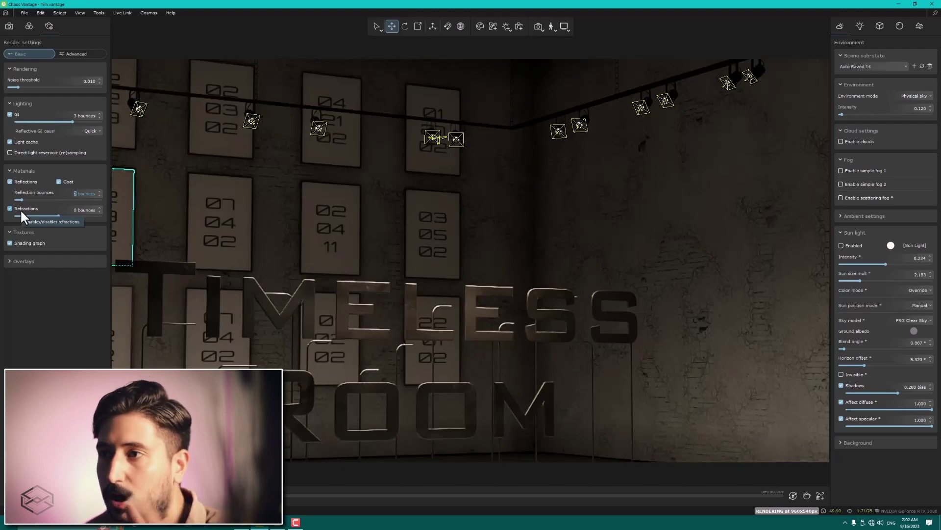
left_click(11, 208)
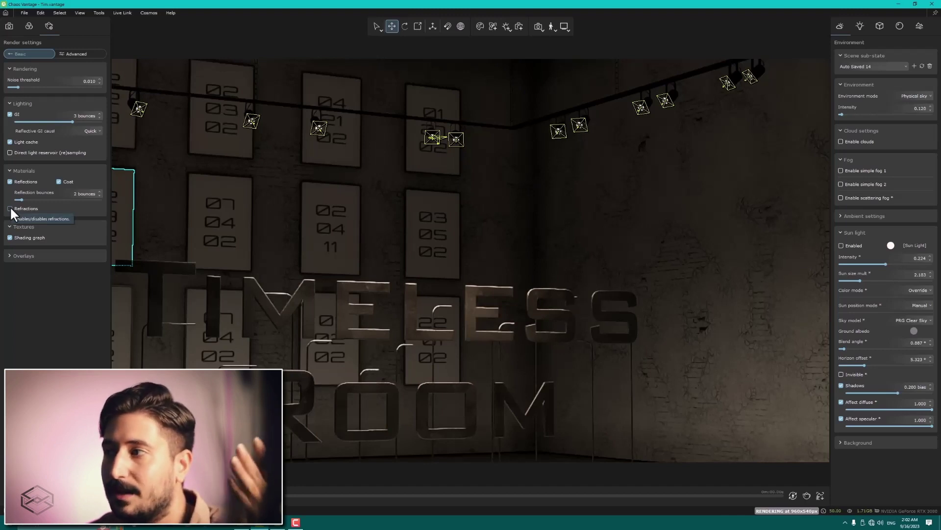
left_click(10, 208)
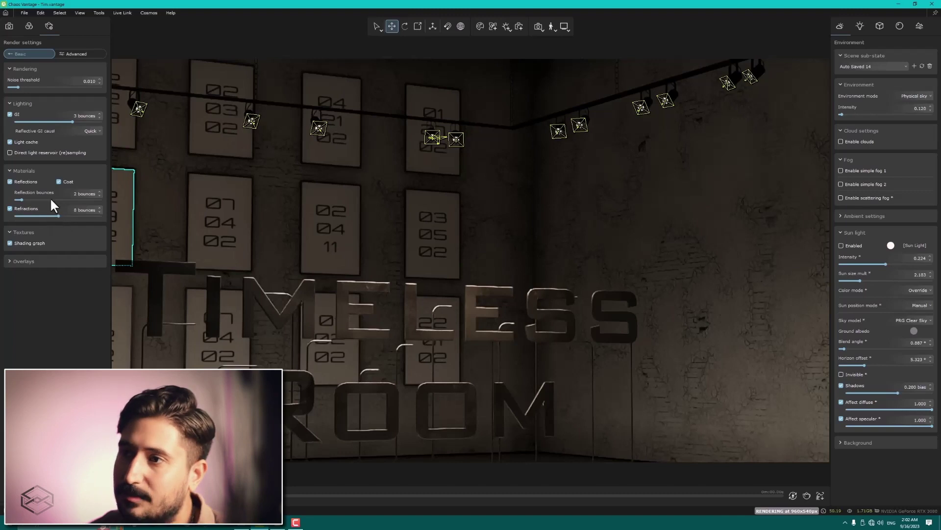
left_click(9, 242)
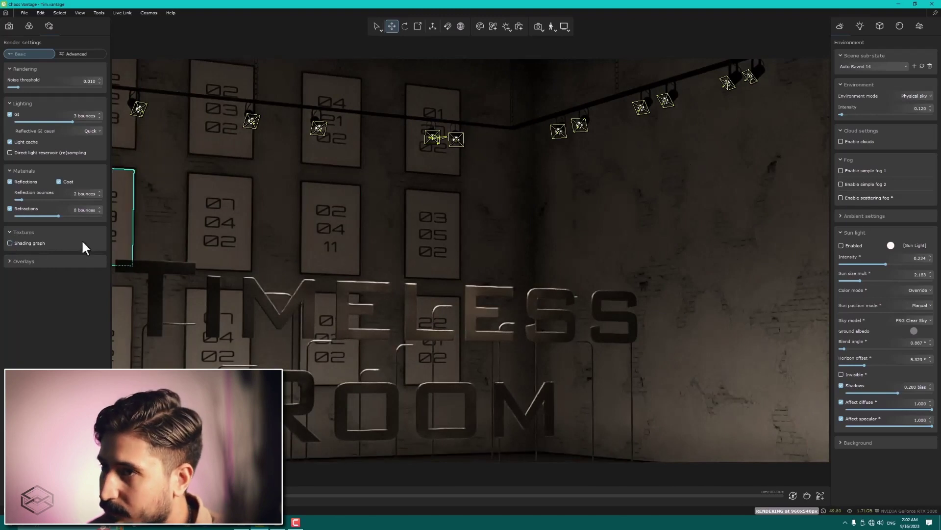
Toggle Shading graph while orbiting toward the ESS letters, then expand and collapse Overlays
left_click(29, 242)
left_click_drag(659, 249, 575, 193)
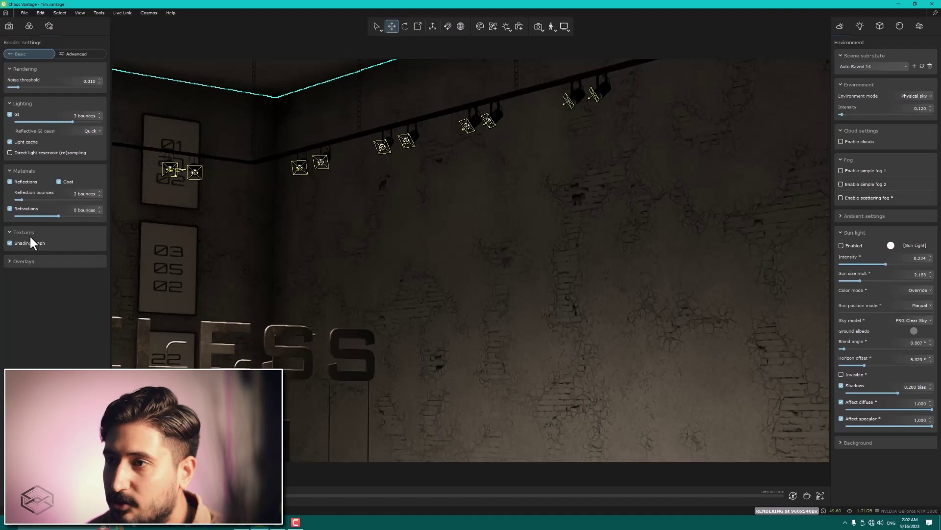
left_click(10, 243)
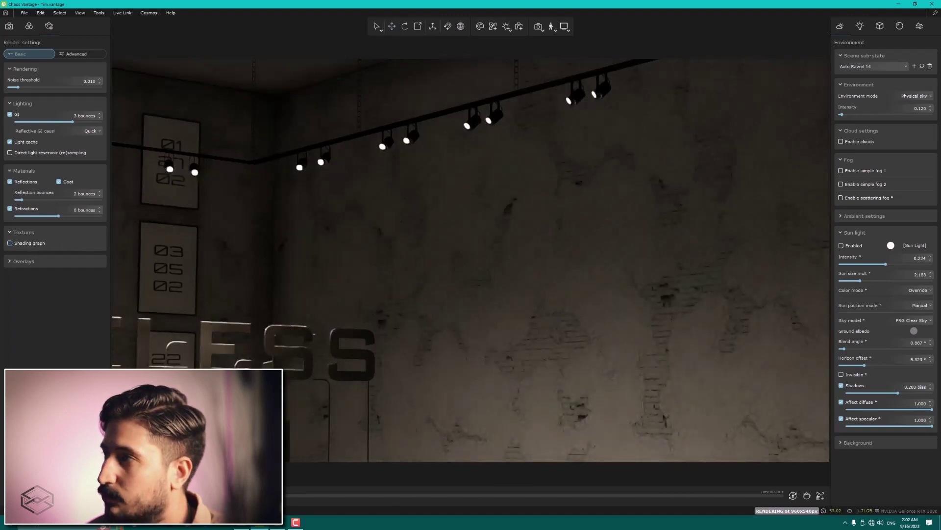
left_click_drag(442, 251, 456, 247)
key("w")
left_click_drag(681, 205, 347, 232)
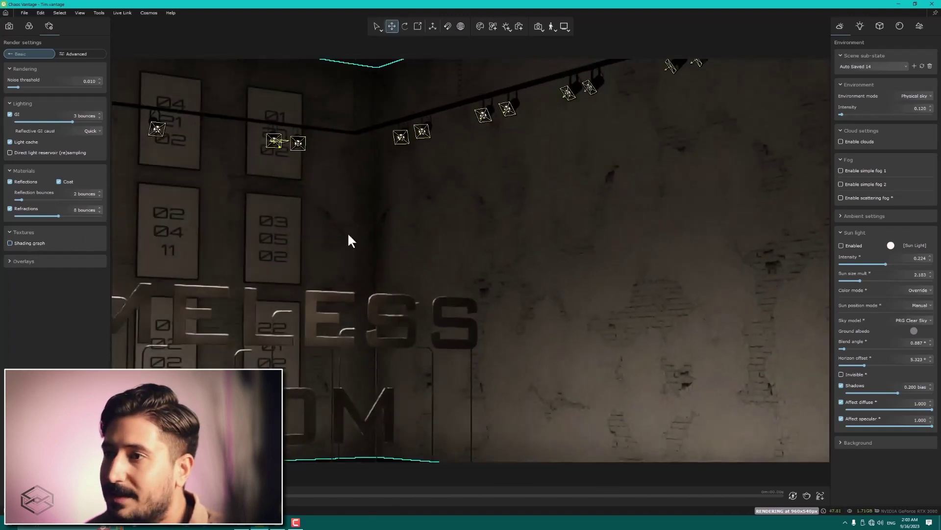
left_click(22, 260)
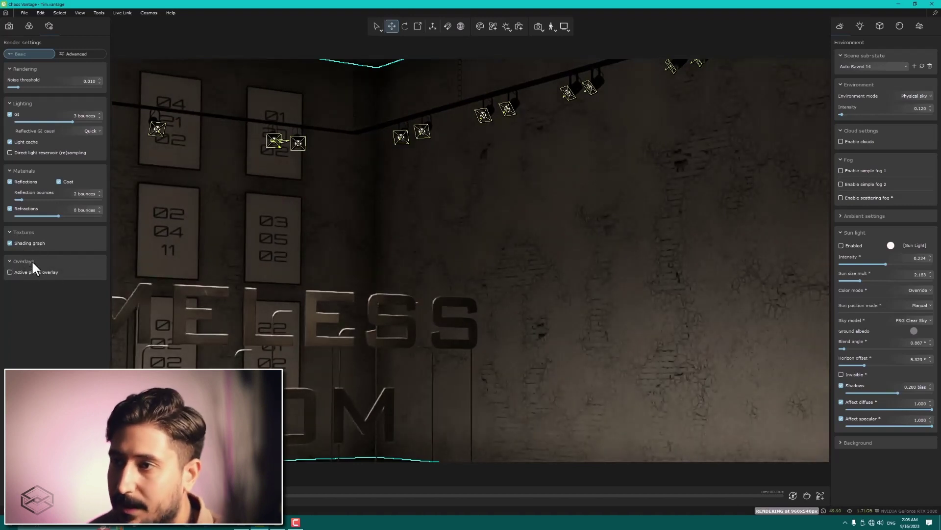
left_click(24, 260)
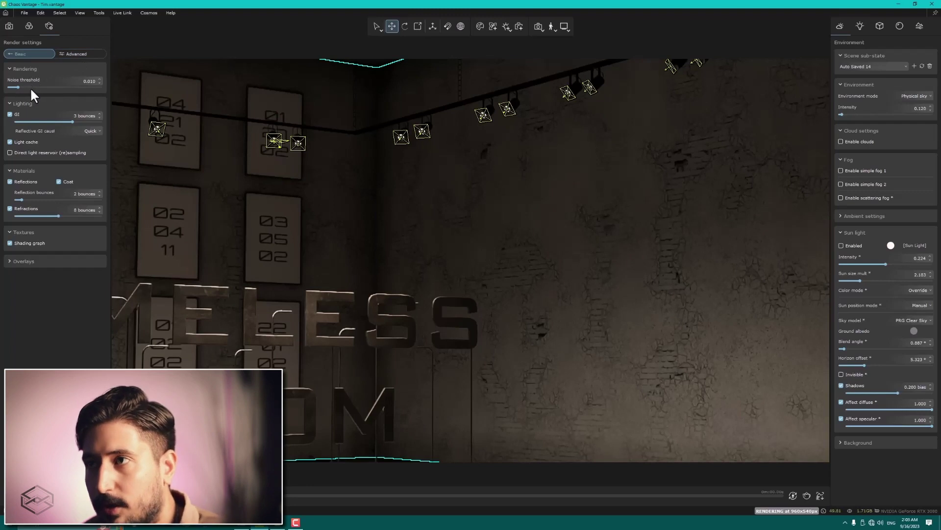
Show Advanced settings, select a poster frame, and try Bump map 10 before restoring 1
left_click(65, 50)
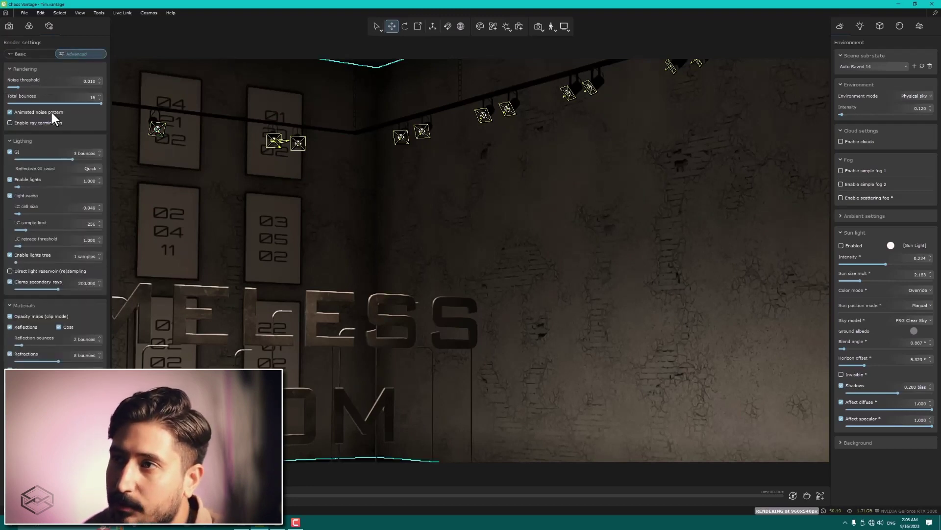
mouse_move(22, 123)
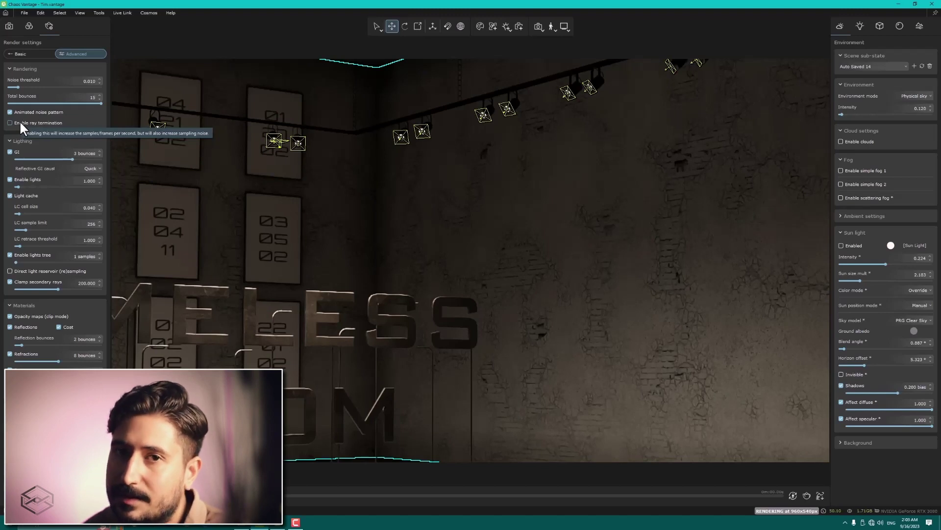
left_click(158, 260)
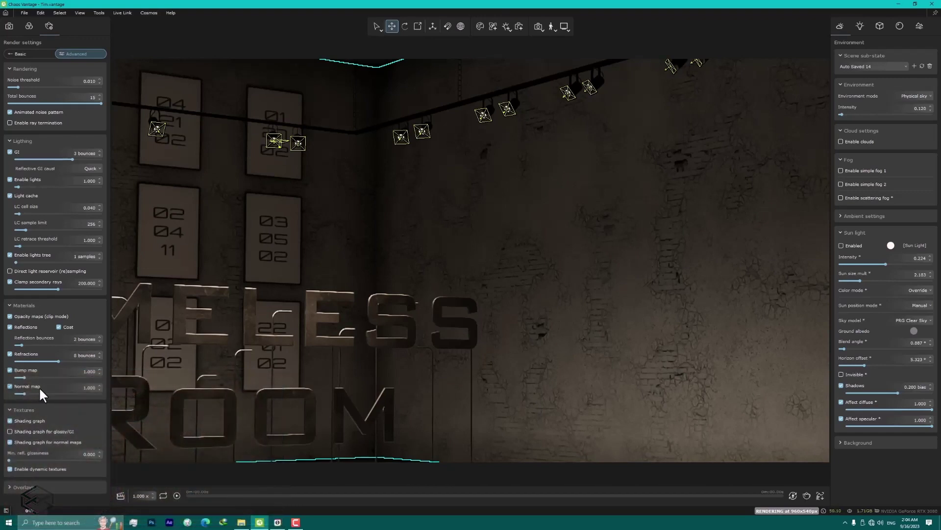
mouse_move(88, 370)
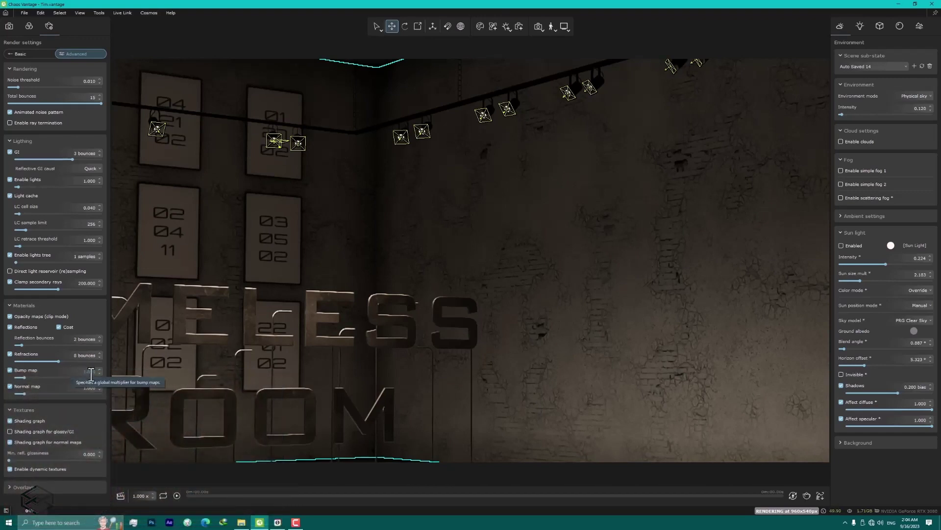
left_click(86, 371)
type("10")
key("Return")
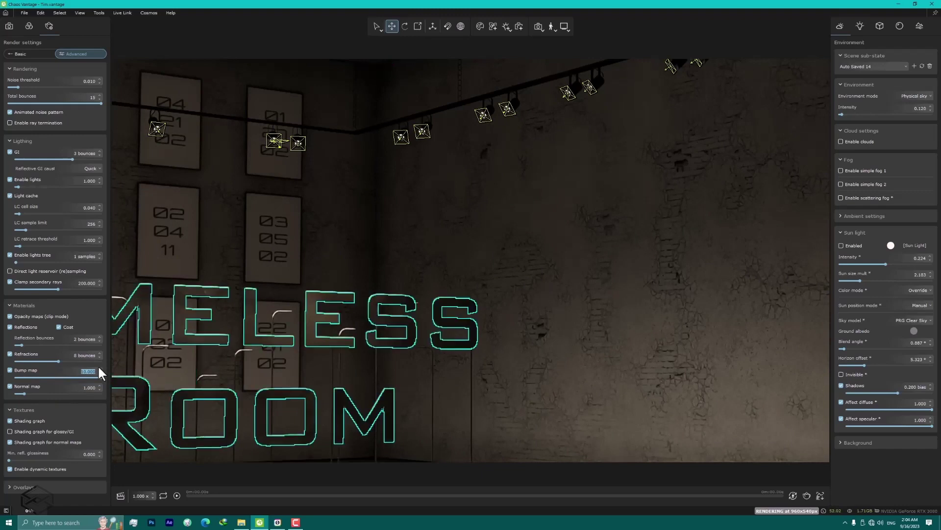
type("1")
key("Return")
Expand the overlay options and switch the render settings back to the Basic list
left_click(46, 486)
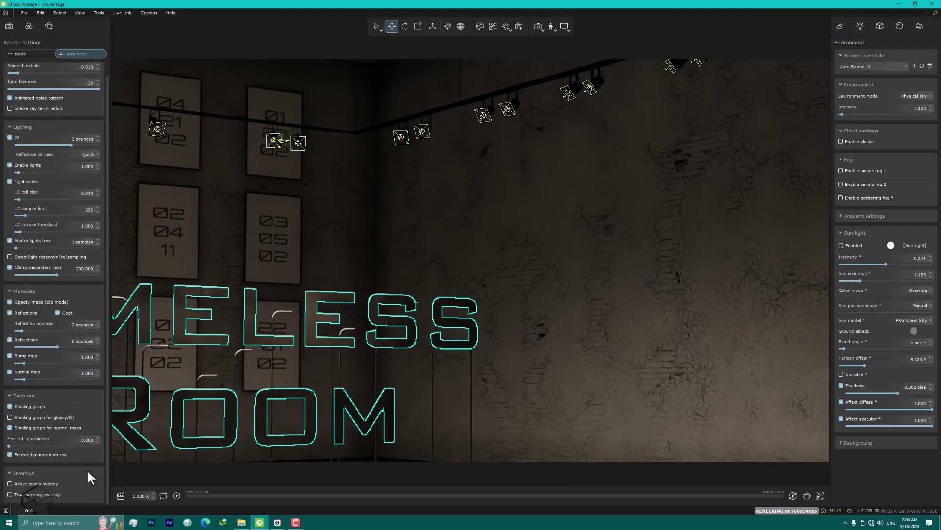
scroll(106, 467, "up", 1)
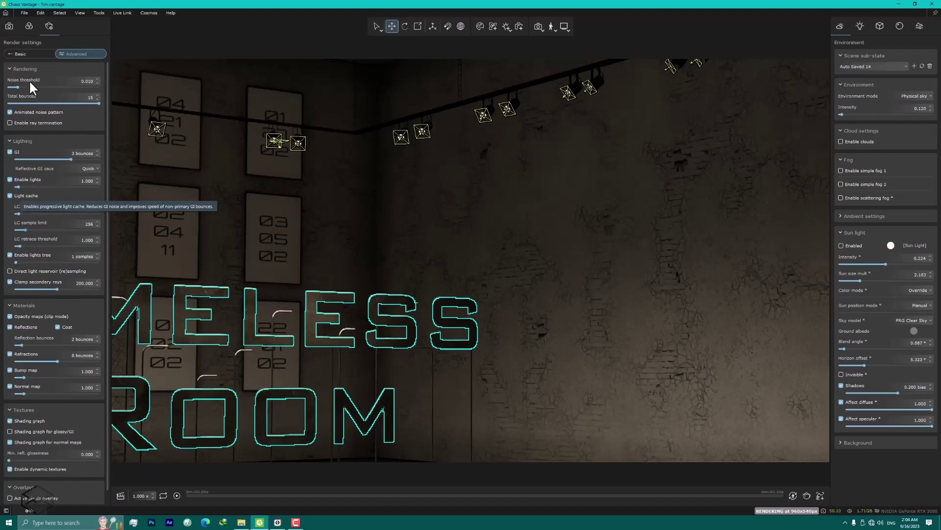
left_click(23, 54)
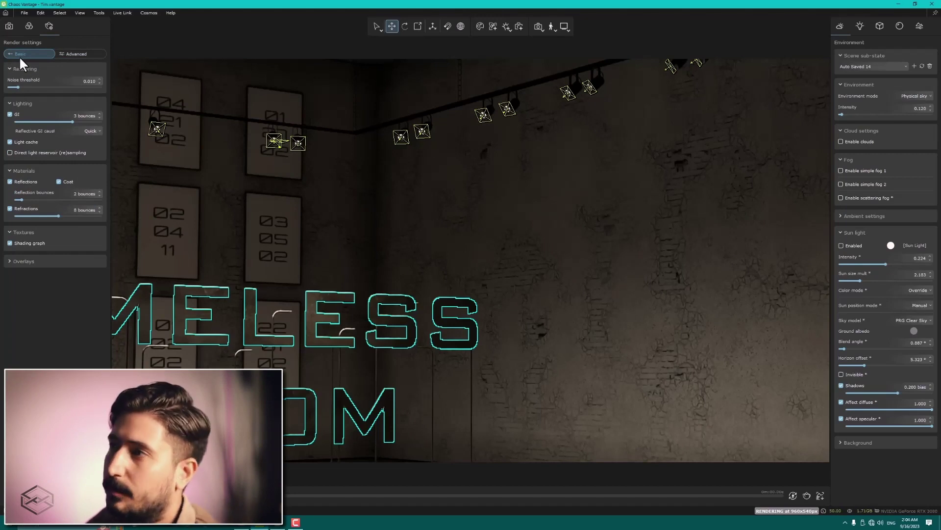
With the Select tool, pick the 3D TIMELESS ROOM sign lettering in the viewport
left_click(508, 105)
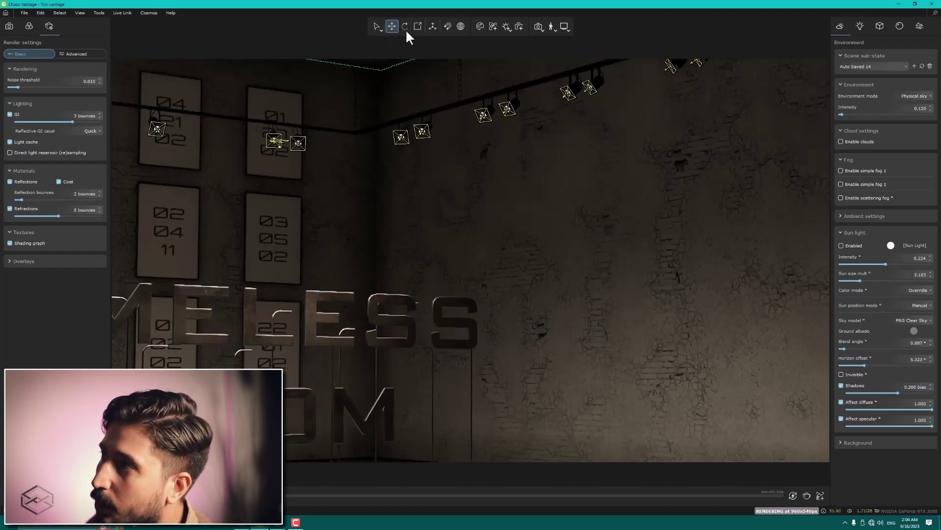
left_click(378, 25)
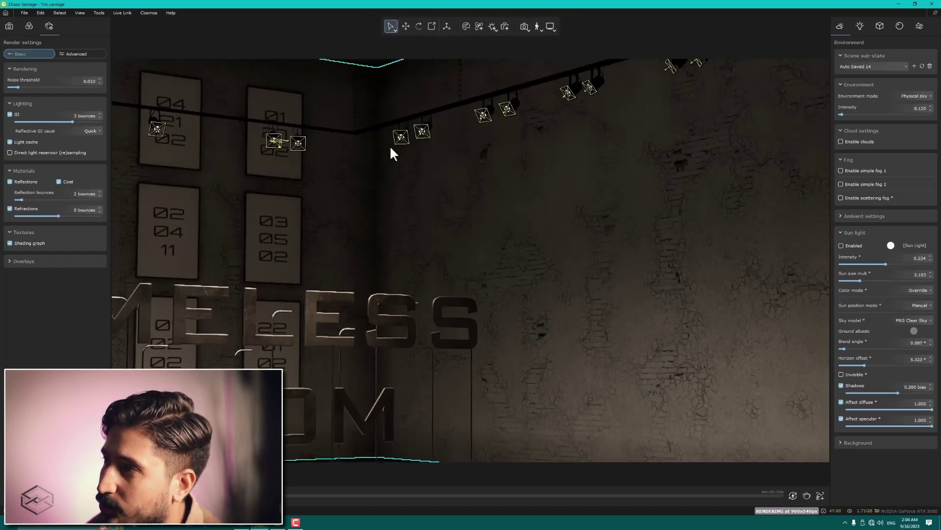
left_click(395, 319)
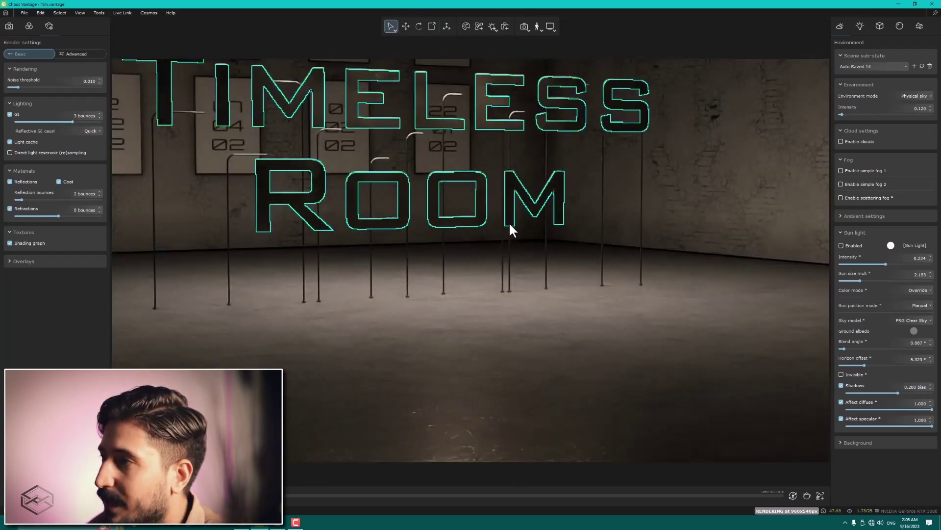
Clear a stray pole selection and select the sign letters in Move mode
key("w")
mouse_move(490, 233)
middle_mouse_down()
mouse_move(461, 237)
mouse_move(408, 334)
middle_mouse_up()
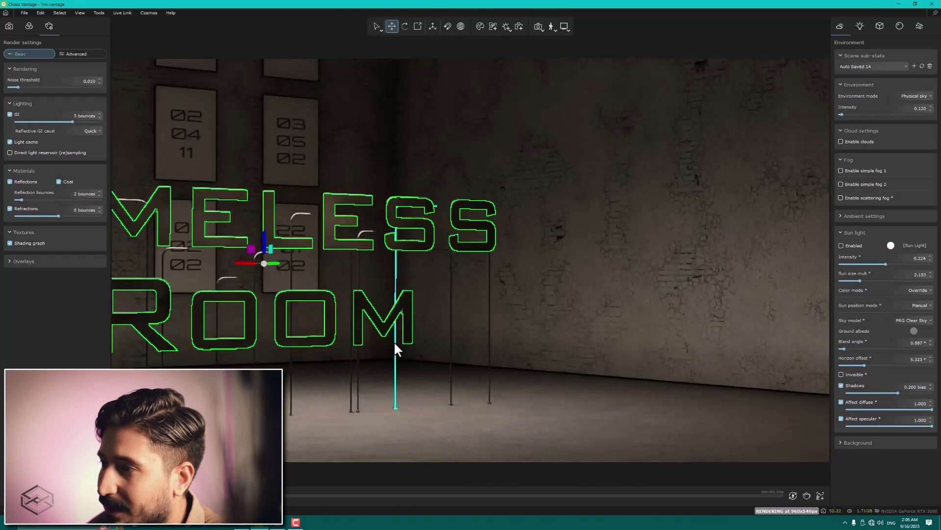
left_click(394, 340)
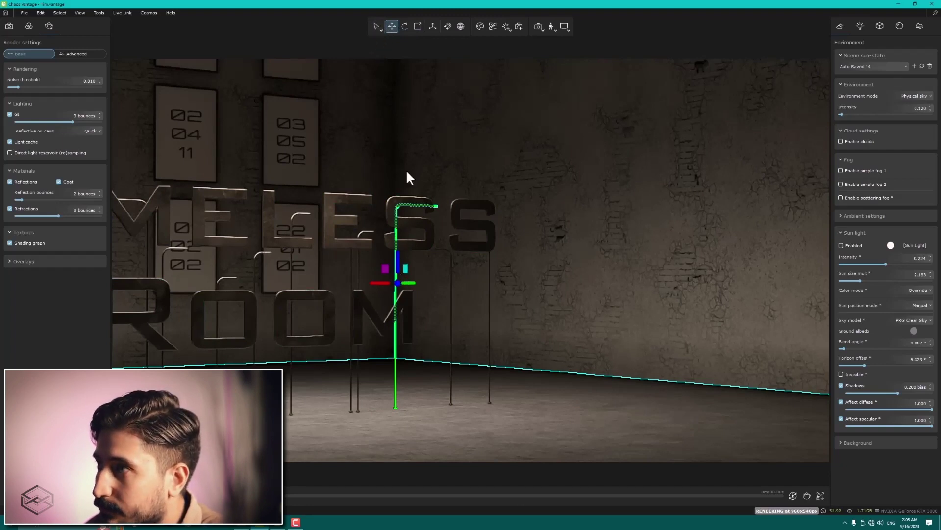
left_click(375, 26)
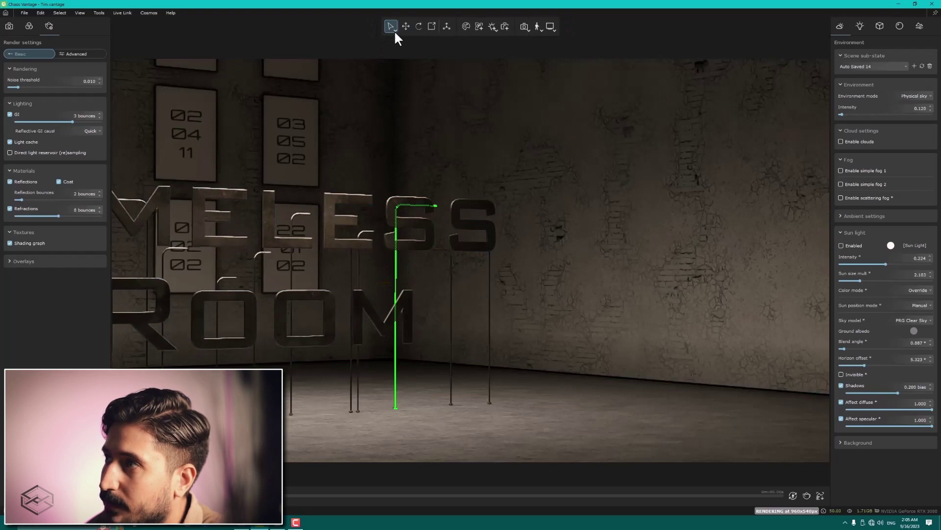
left_click(392, 26)
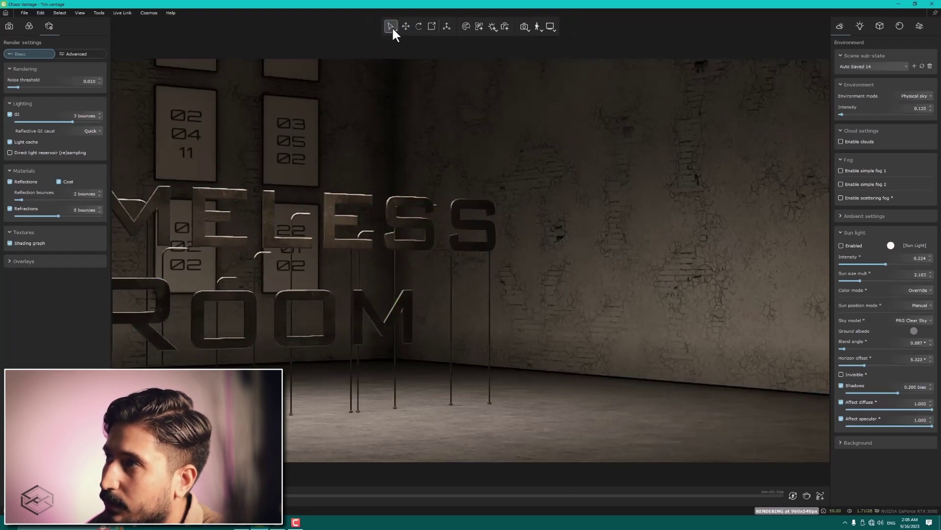
left_click(406, 227)
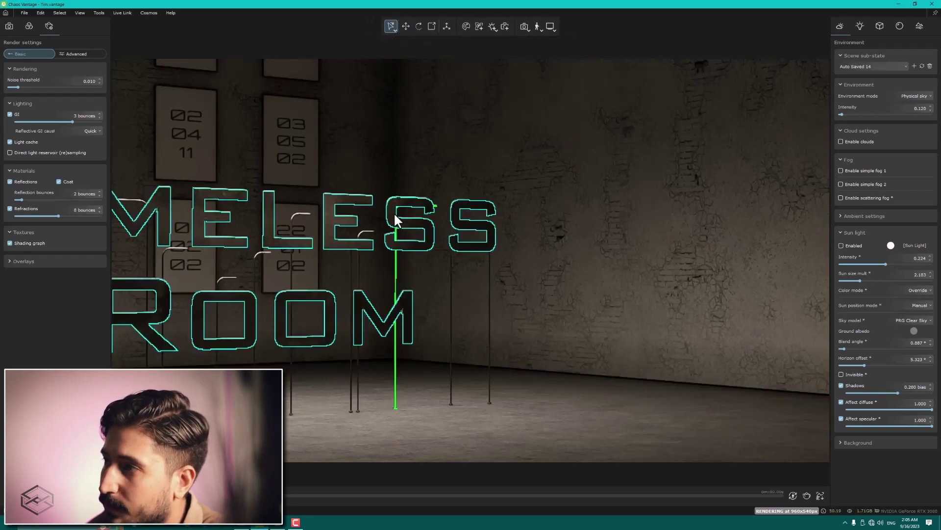
key("w")
left_click(447, 244)
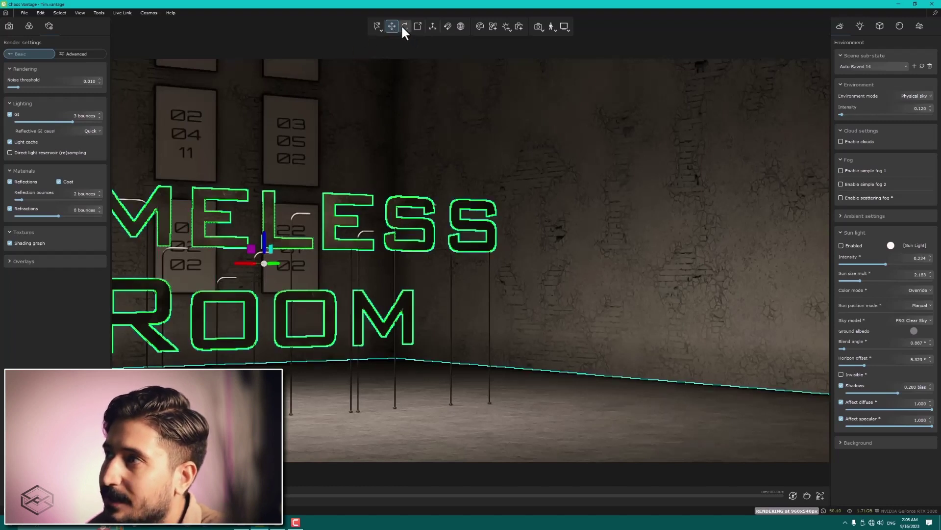
Activate Move Pivot on the sign and toggle transforms between local and world axes
left_click(435, 26)
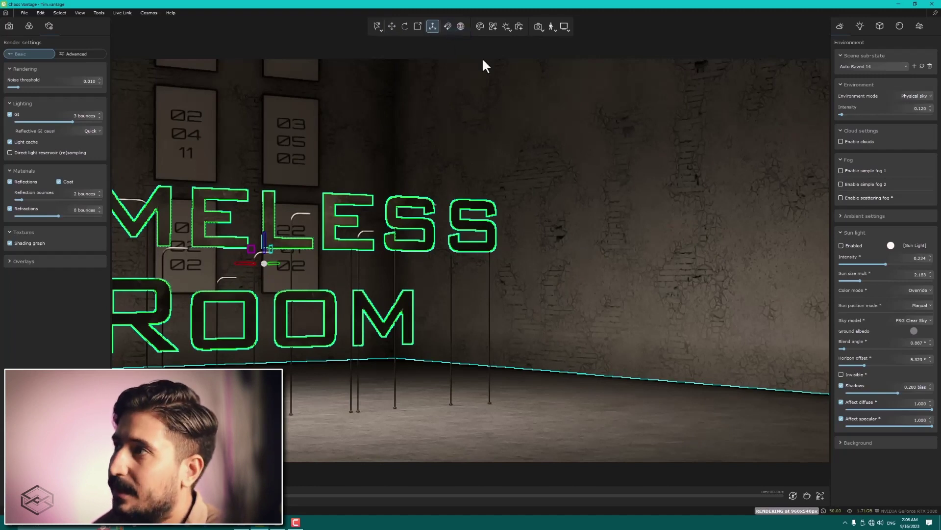
left_click(463, 26)
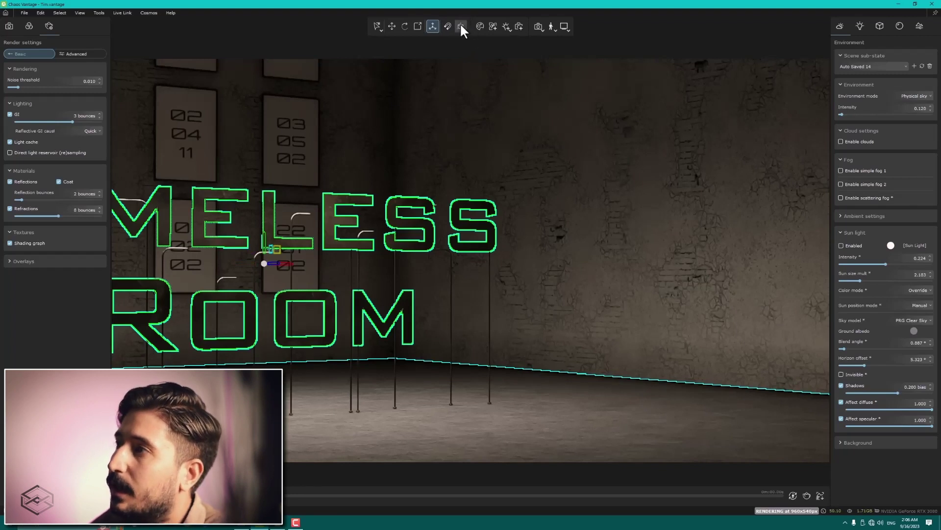
left_click(461, 26)
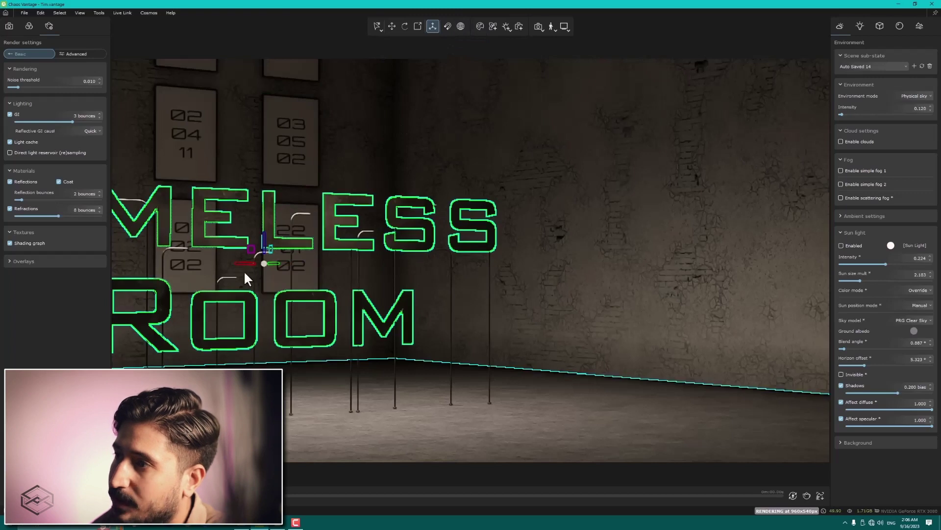
left_click(455, 29)
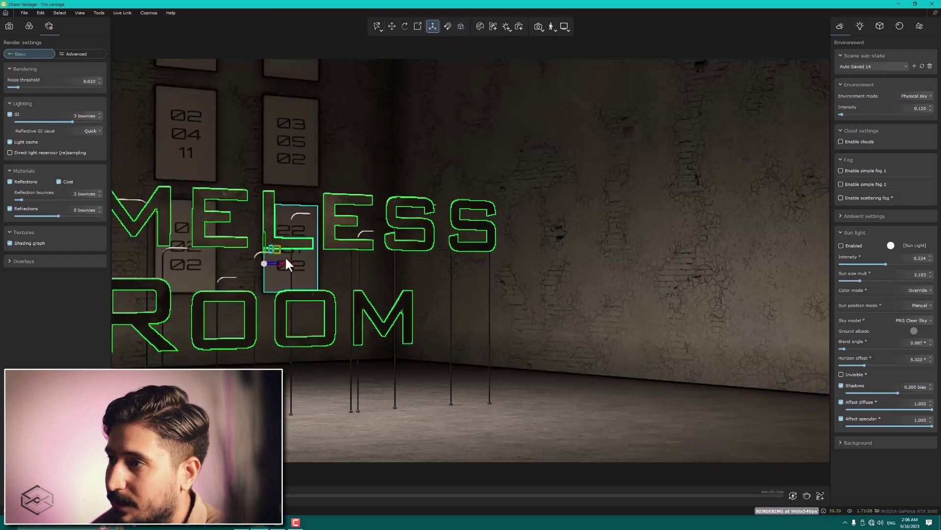
left_click(462, 29)
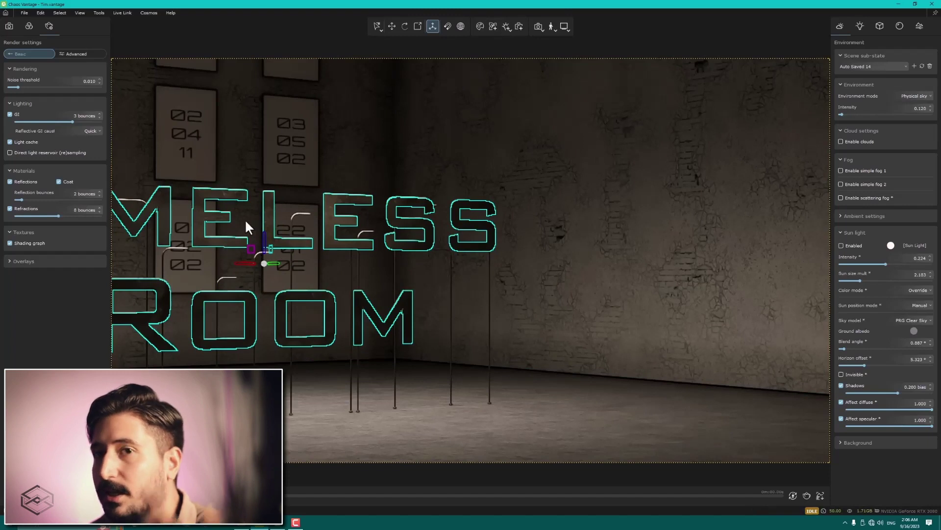
left_click(462, 27)
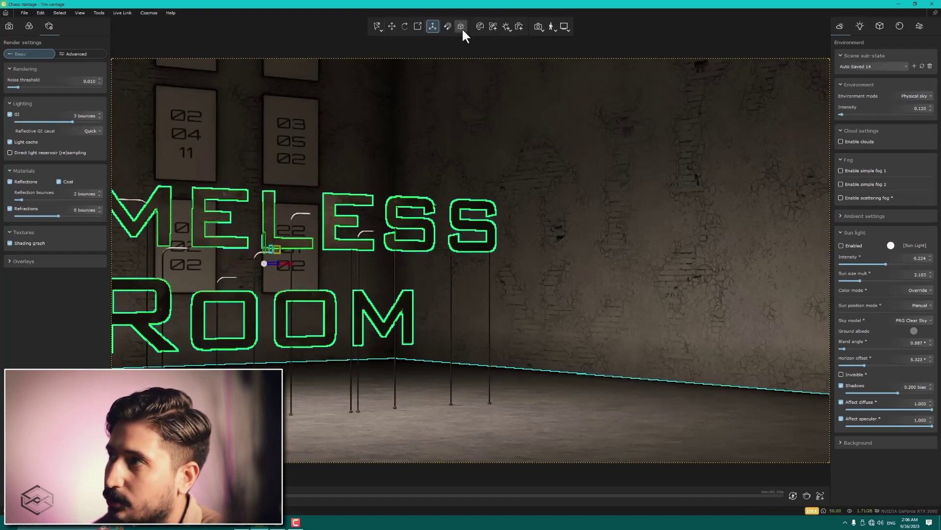
left_click(460, 30)
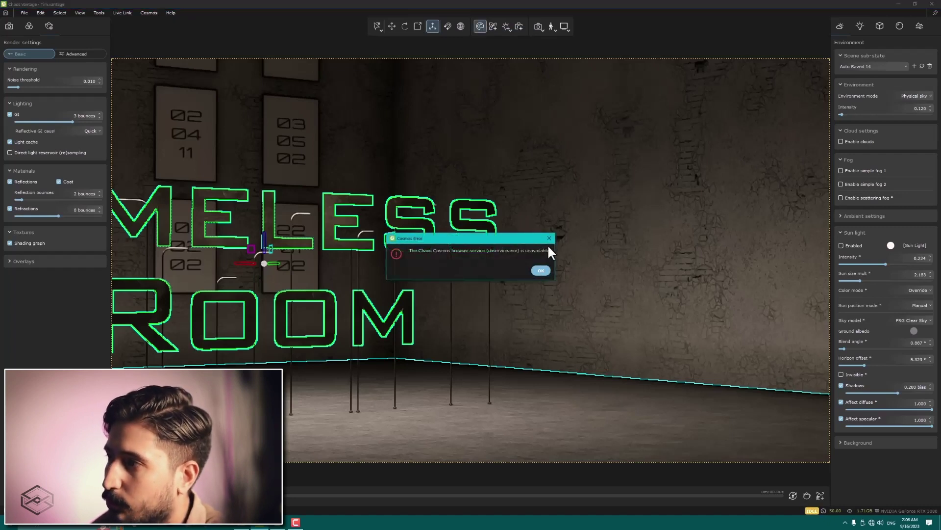
Dismiss the Cosmos cbservice.exe unavailable error with OK
left_click(549, 237)
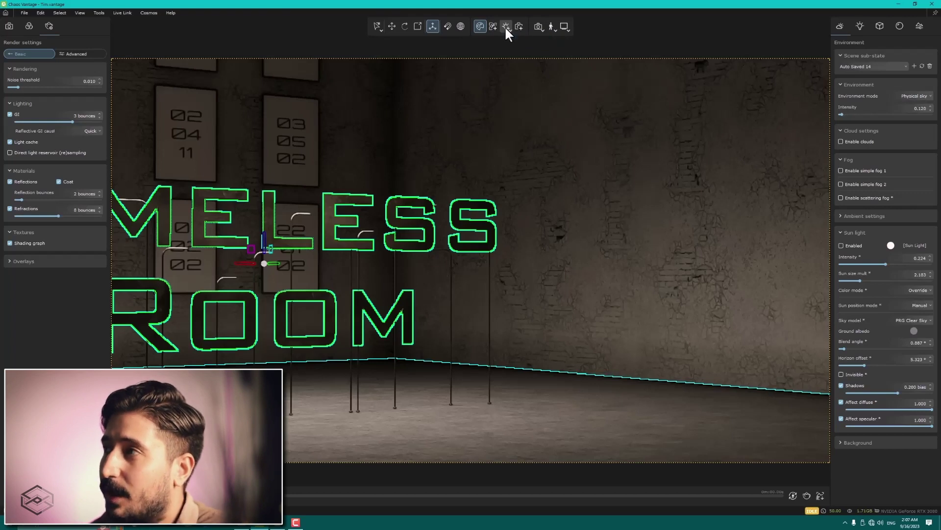
Add a rectangle light and position it high on the right wall
left_click(505, 26)
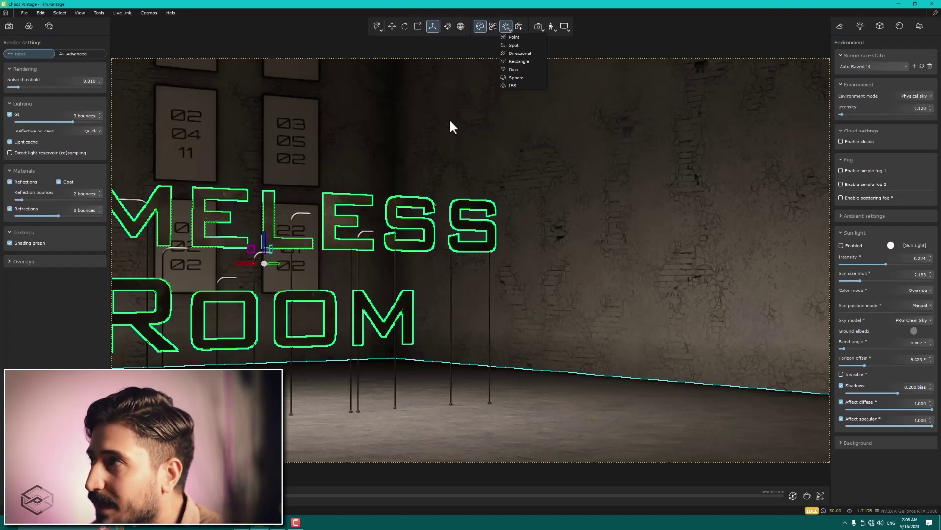
left_click(516, 61)
left_click(515, 60)
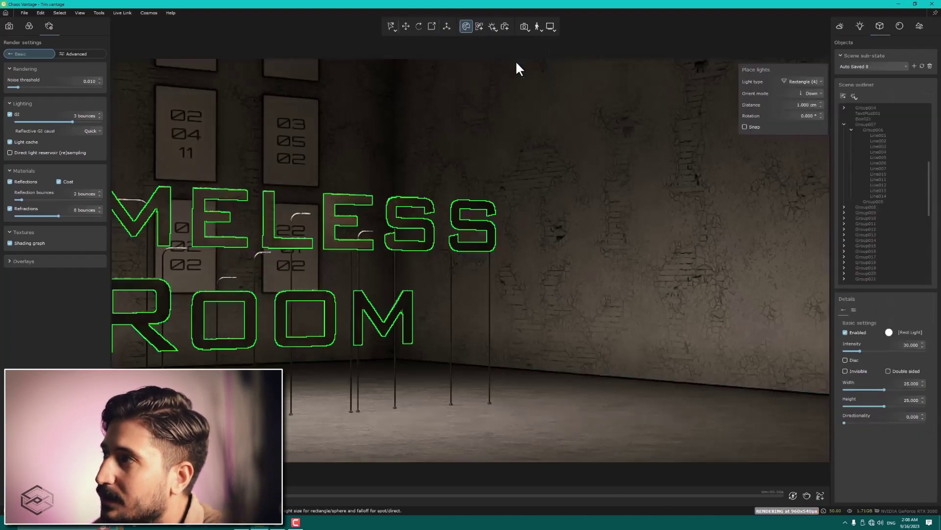
left_click_drag(520, 107, 612, 130)
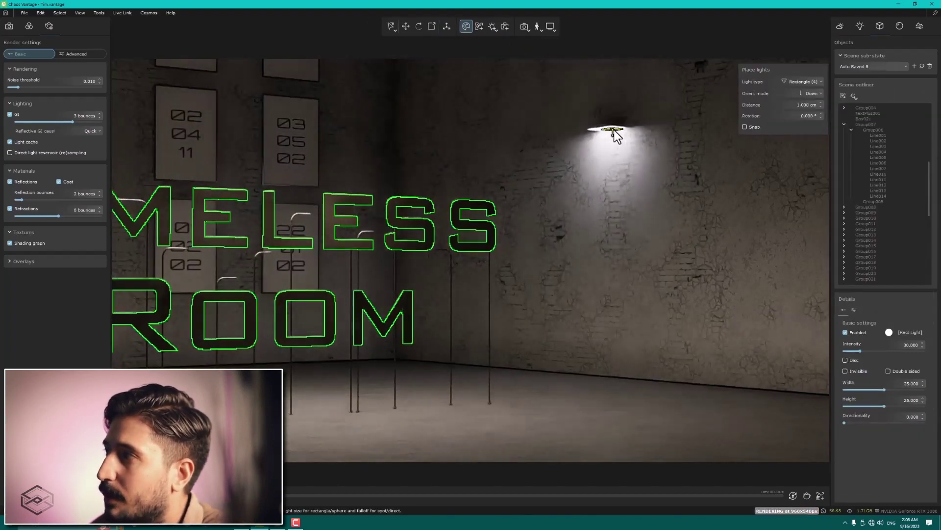
left_click_drag(622, 180, 365, 123)
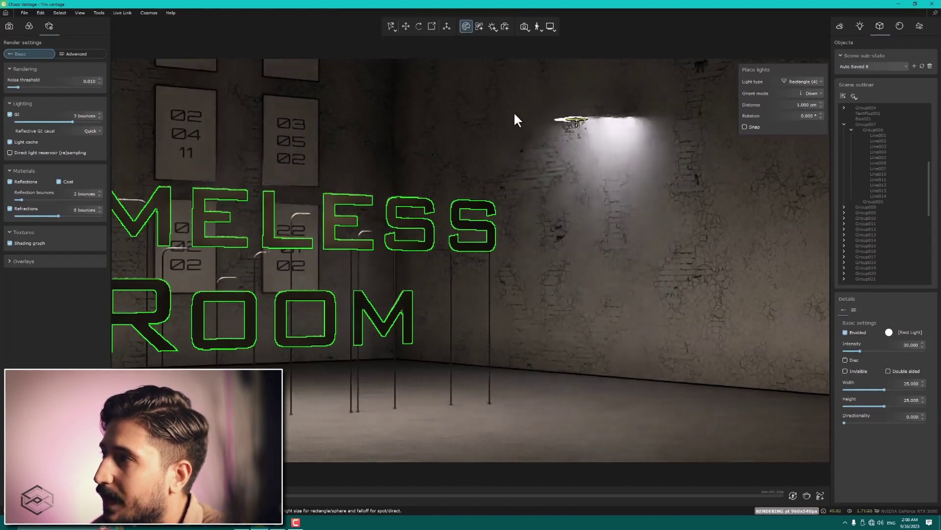
mouse_move(365, 123)
left_mouse_down()
mouse_move(700, 127)
mouse_move(816, 96)
left_mouse_up()
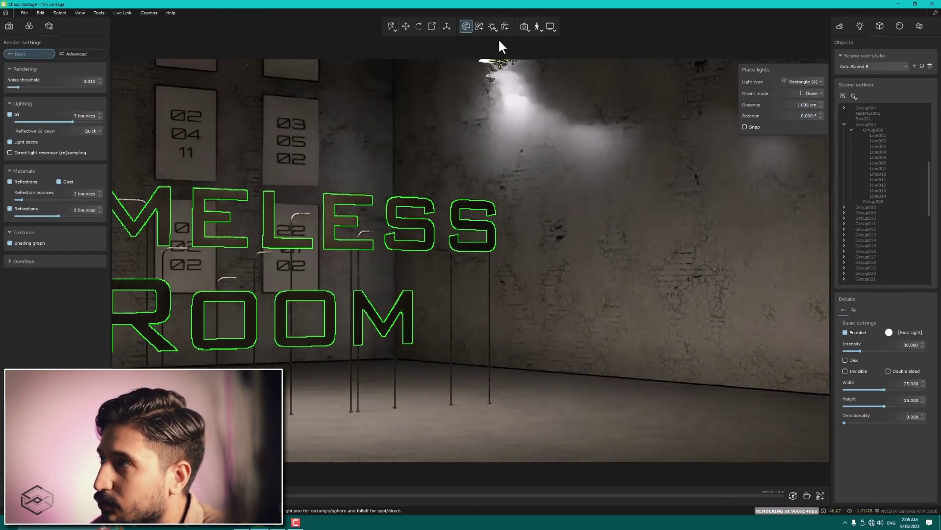
Place a sphere light on the back wall, then choose the Spot light type
left_click(496, 27)
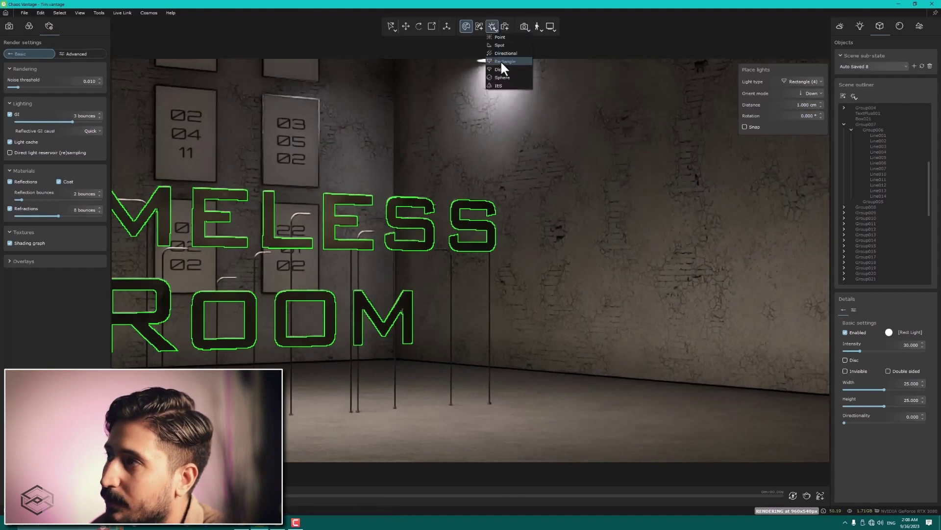
left_click(502, 77)
left_click(586, 142)
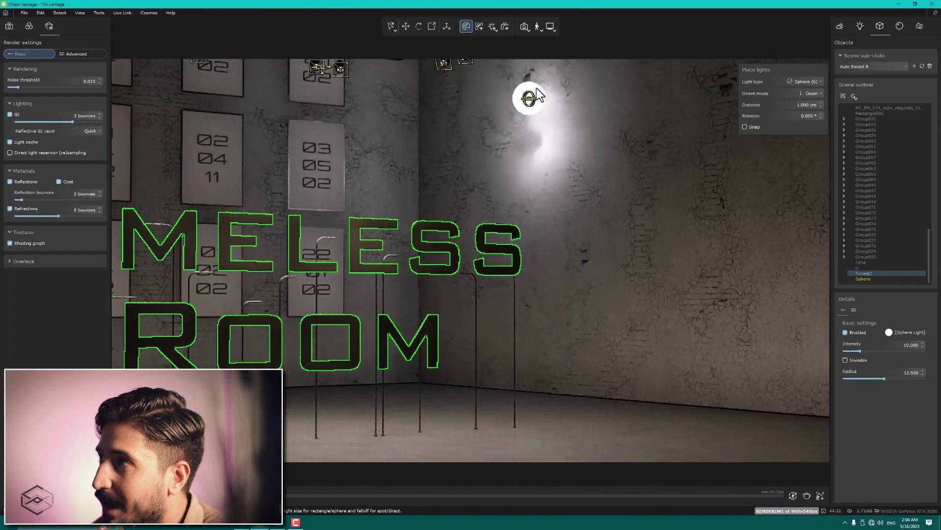
left_click(493, 26)
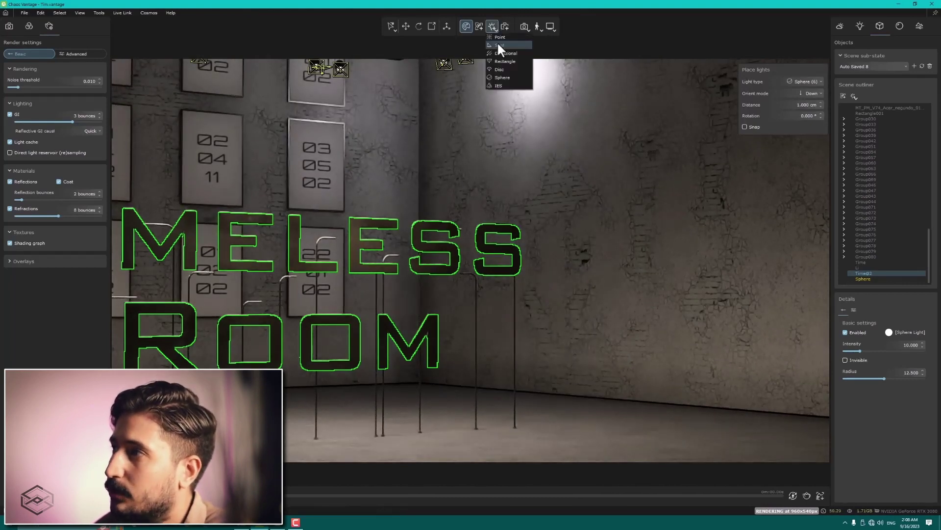
left_click(499, 45)
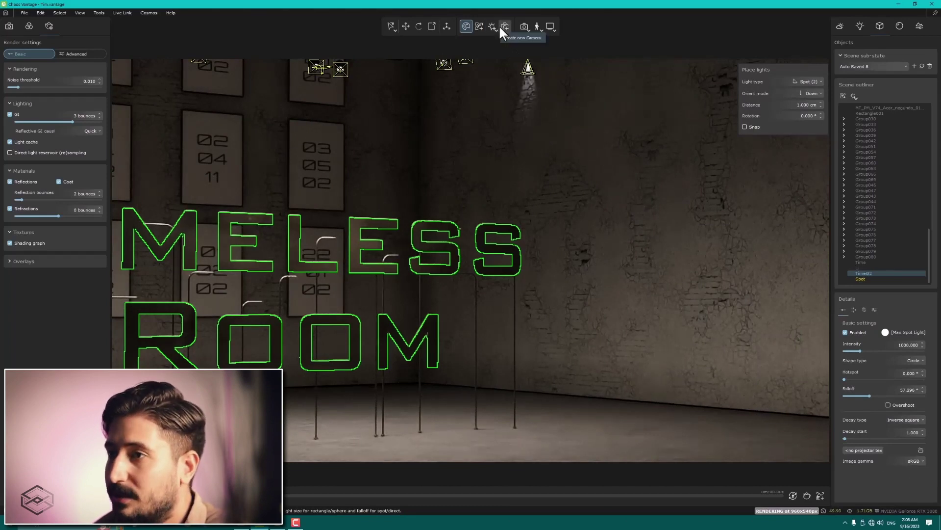
Open the camera quick options and toggle the rule-of-thirds composition grid on and off
left_click(9, 25)
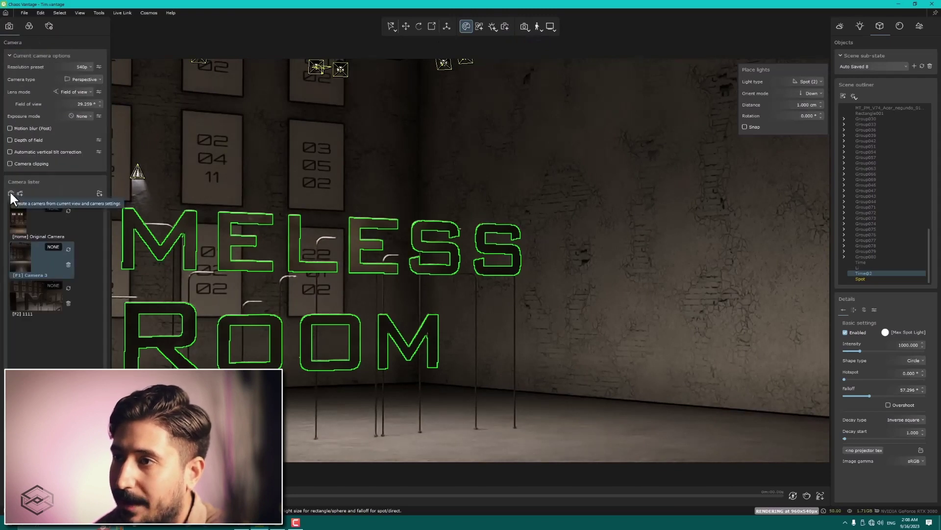
left_click(523, 27)
left_click(553, 53)
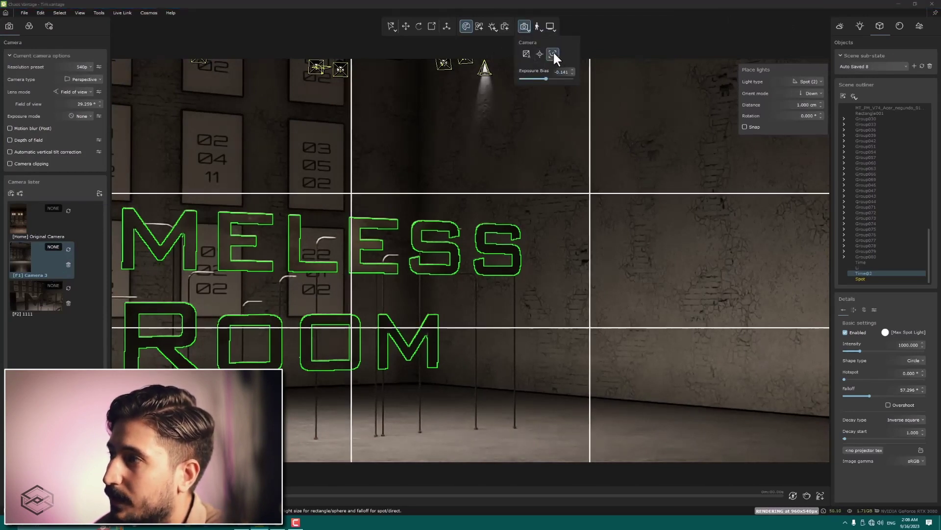
left_click(552, 53)
left_click(526, 54)
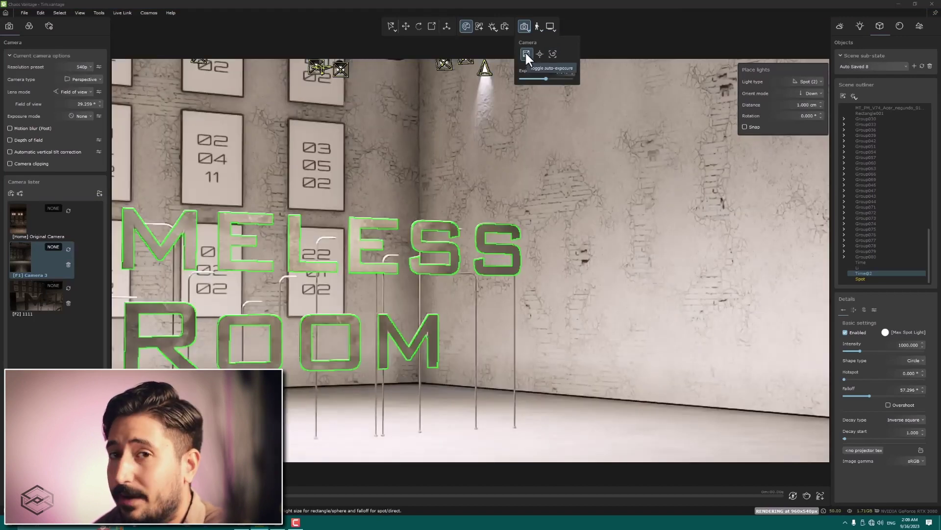
Turn auto-exposure off and lower the exposure bias to about -0.211
left_click(525, 54)
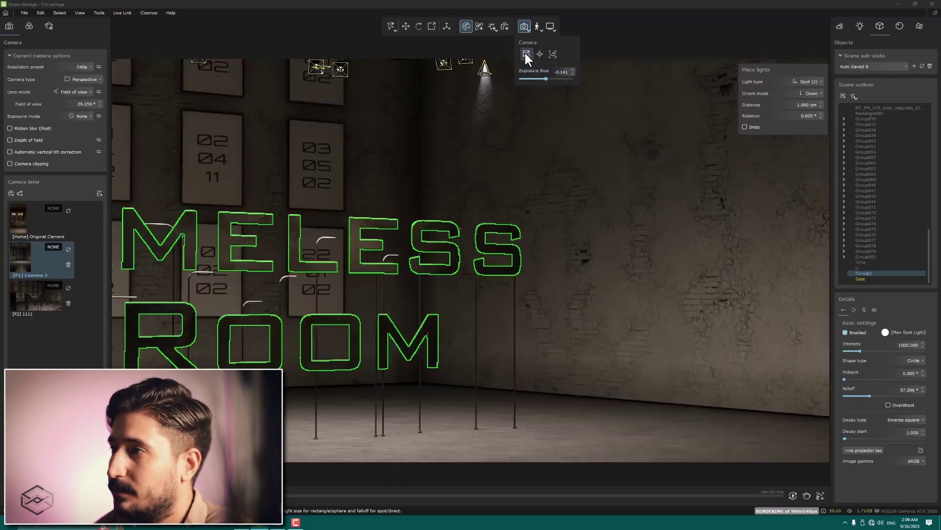
left_click(526, 54)
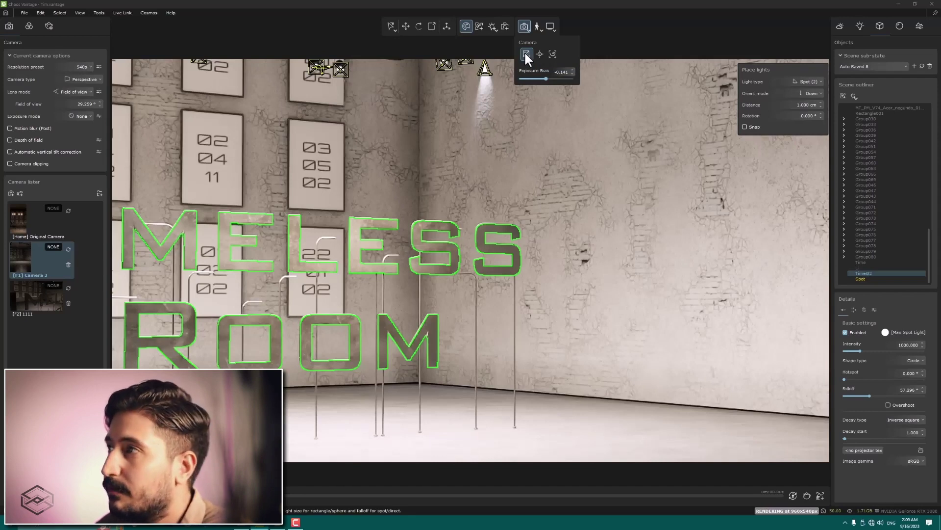
left_click(525, 53)
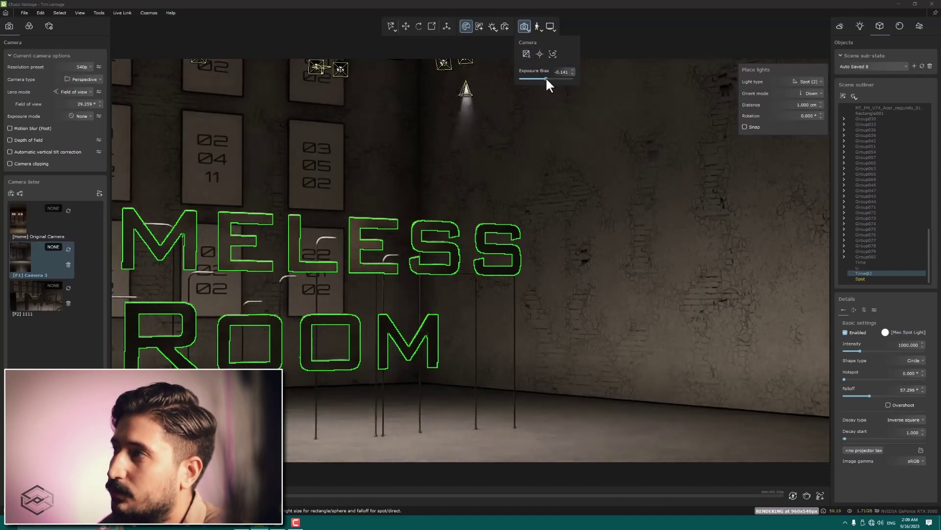
left_click_drag(546, 77, 543, 77)
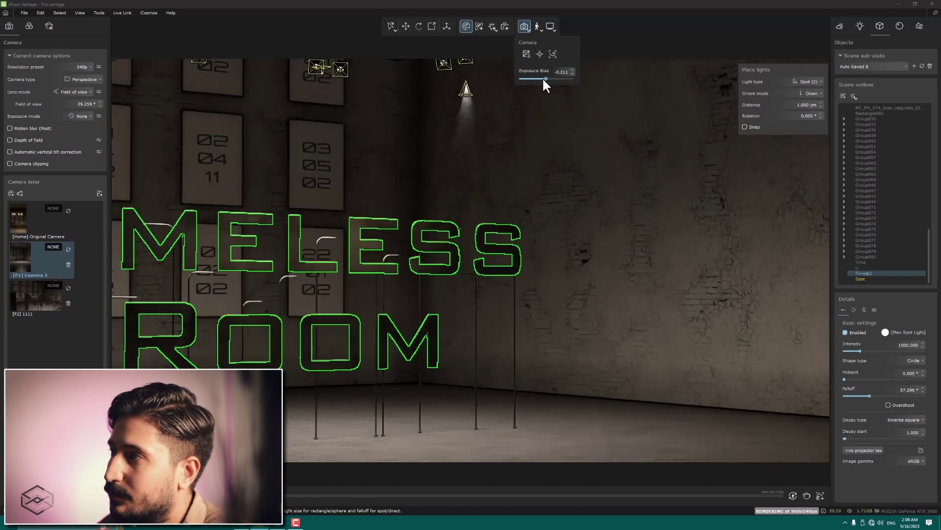
left_click(541, 28)
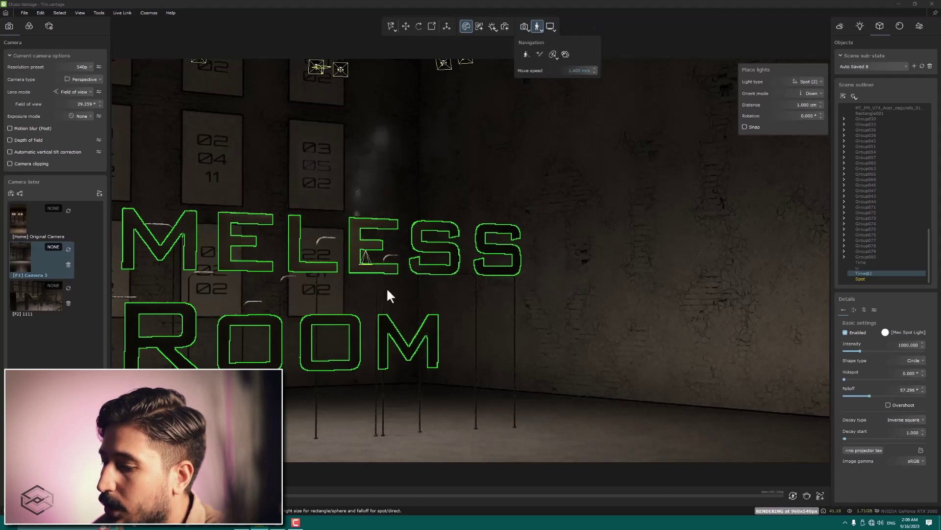
Cancel the spot light placement and view the room fullscreen in walk mode
key("Delete")
key("Delete")
key("Delete")
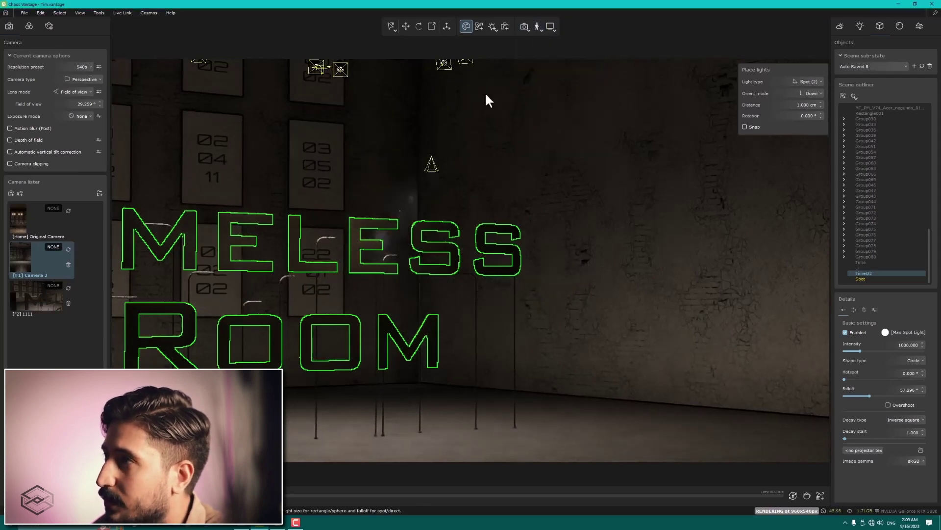
key("Escape")
left_click(537, 25)
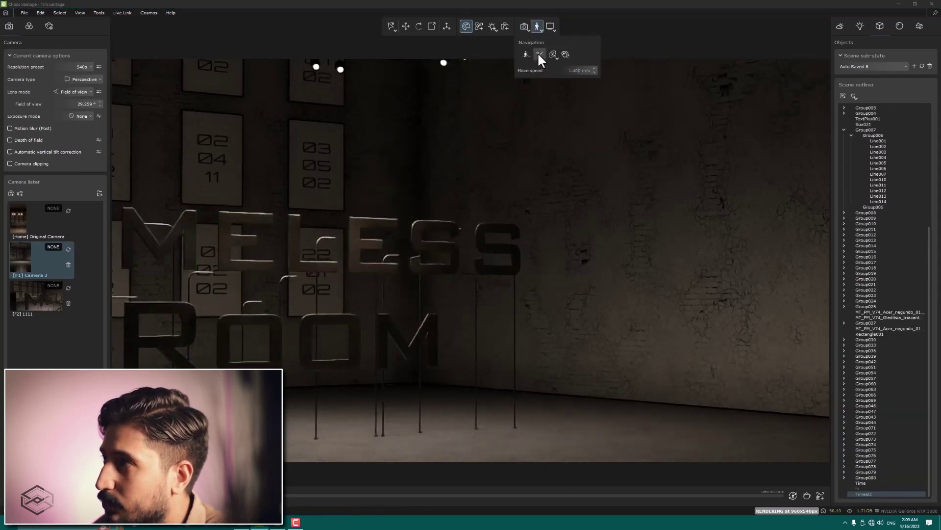
left_click(527, 54)
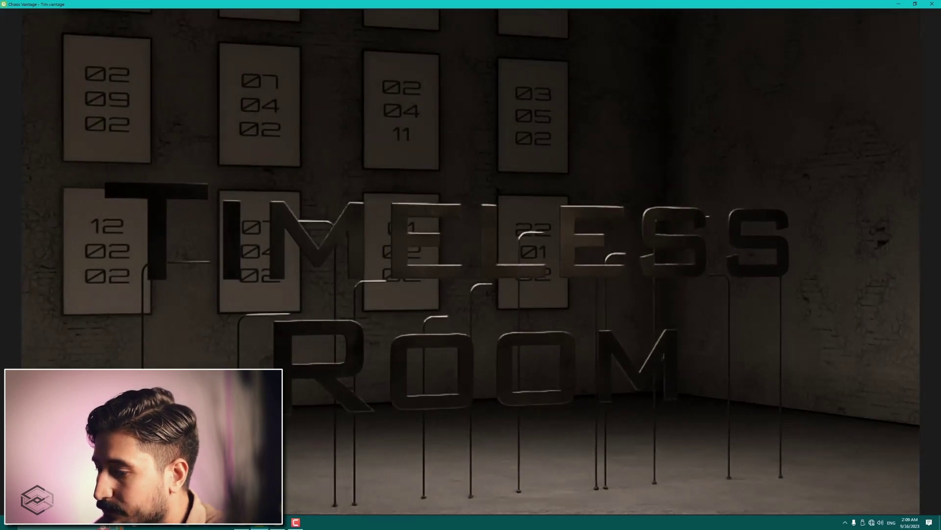
Exit fullscreen with F11 and pause the live render at exposure bias -0.986
key("F11")
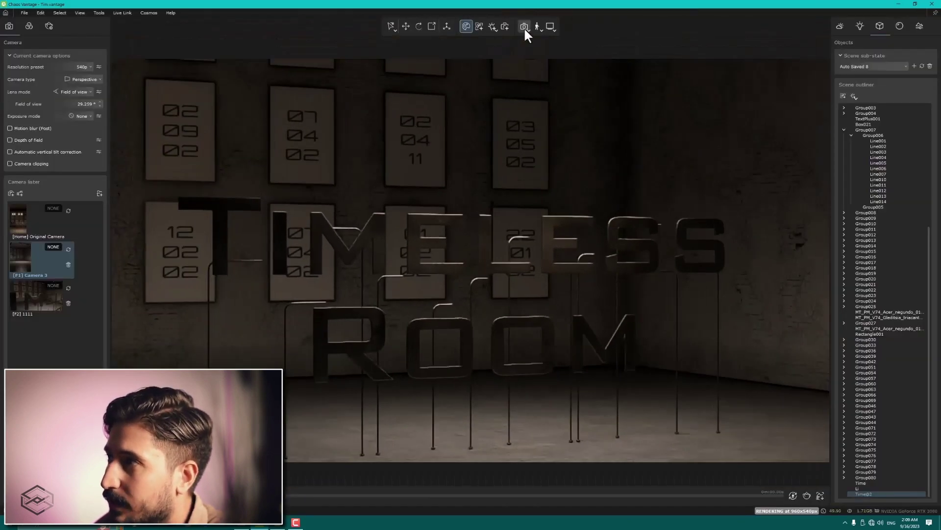
left_click(537, 25)
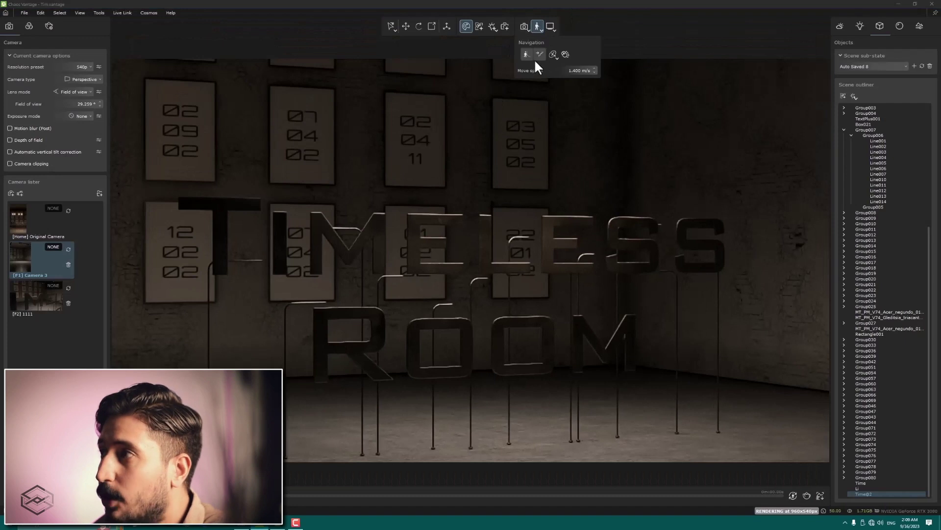
mouse_move(524, 27)
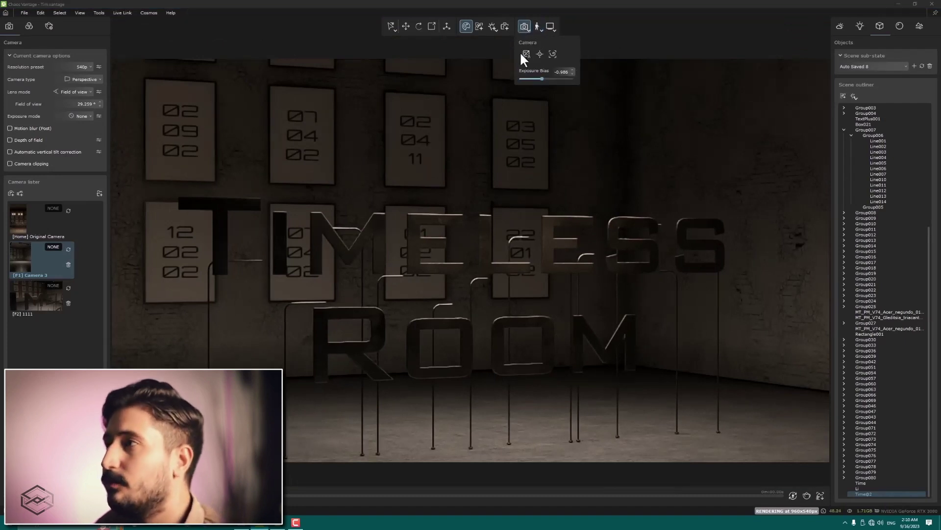
left_click(526, 54)
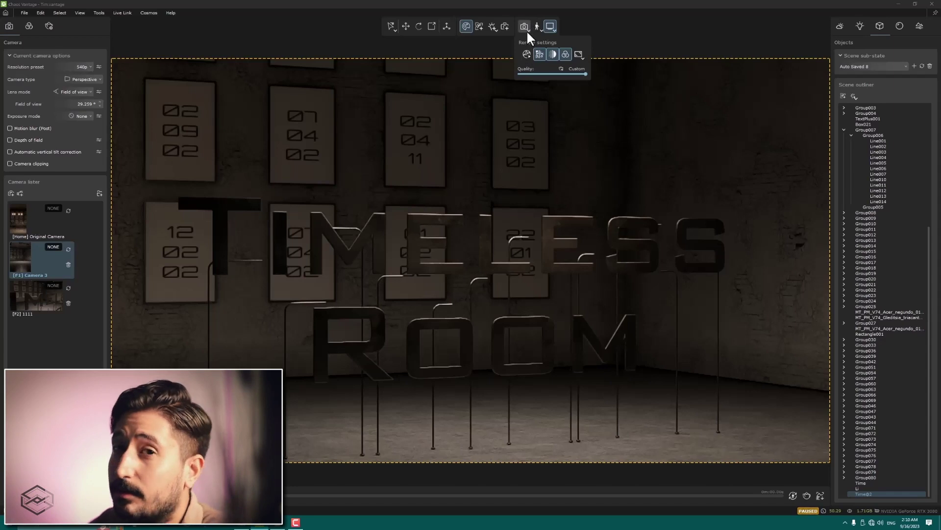
Enable Increase mouse precision and look around to adjust the framing
left_click(537, 28)
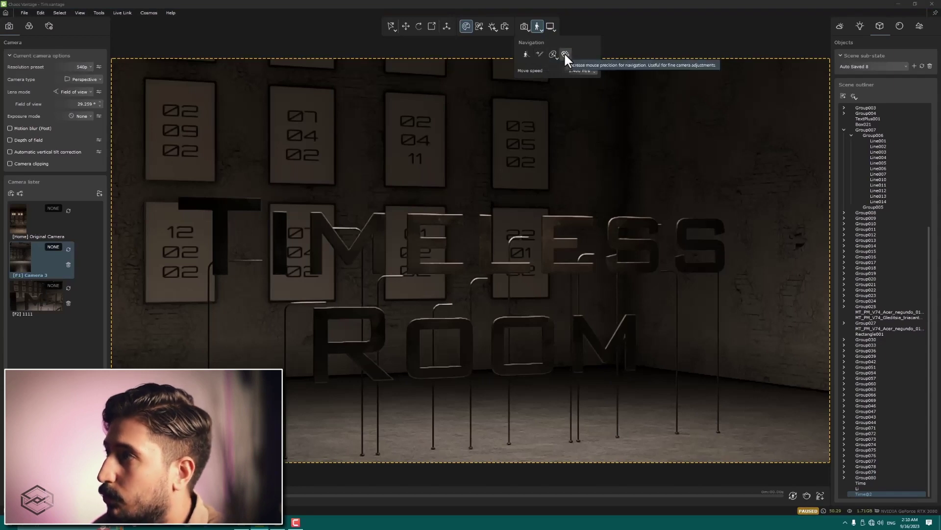
left_click(565, 54)
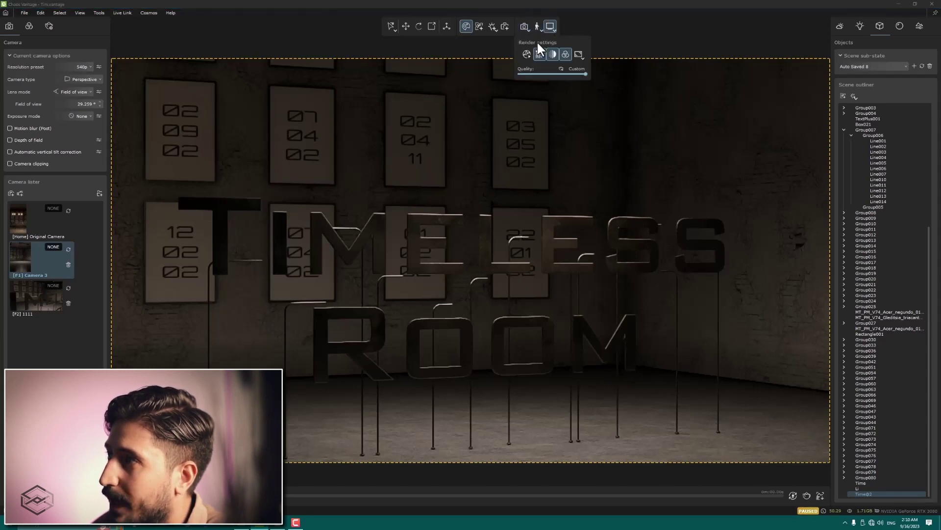
mouse_move(436, 228)
left_mouse_down()
mouse_move(462, 241)
mouse_move(379, 172)
mouse_move(652, 261)
left_mouse_up()
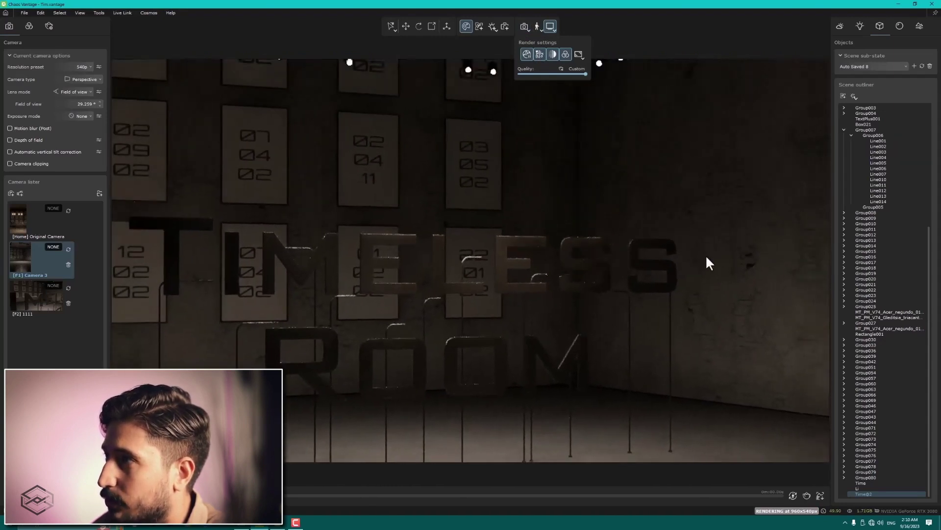
mouse_move(537, 27)
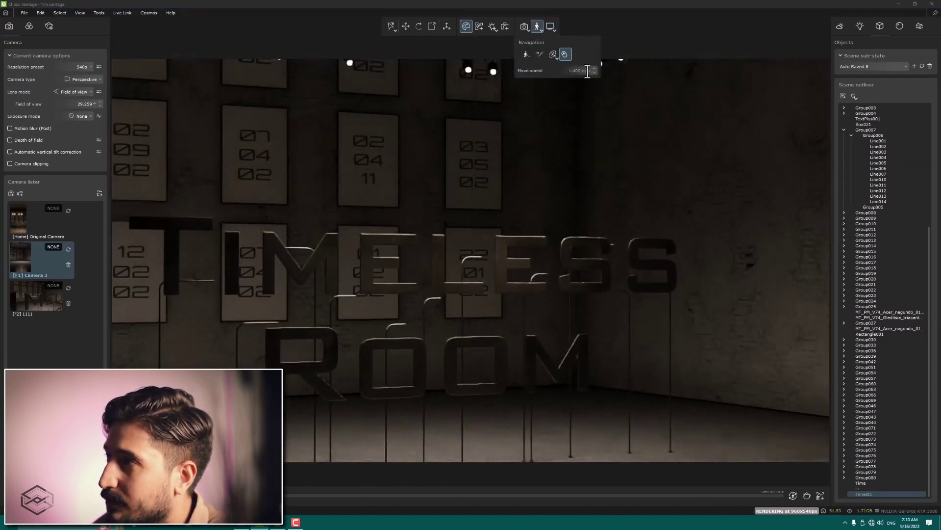
Try walk navigation at 1.870 m eye height, then turn the camera left toward the letters
left_click(555, 53)
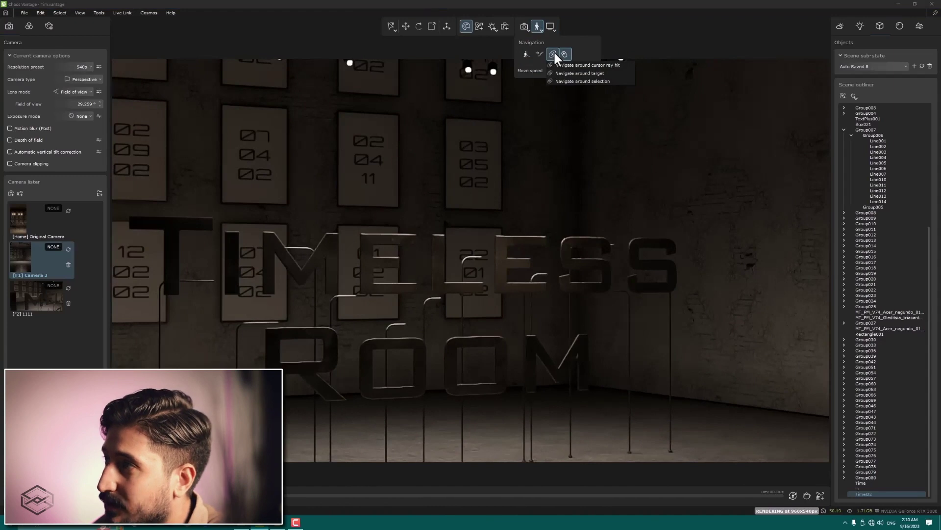
left_click(539, 55)
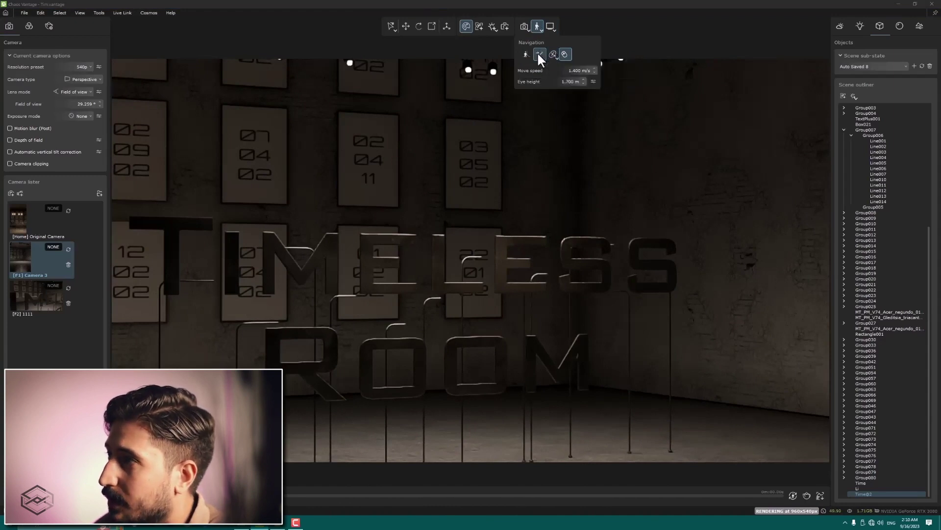
mouse_move(584, 84)
left_mouse_down()
mouse_move(584, 68)
mouse_move(586, 83)
left_mouse_up()
left_click(543, 52)
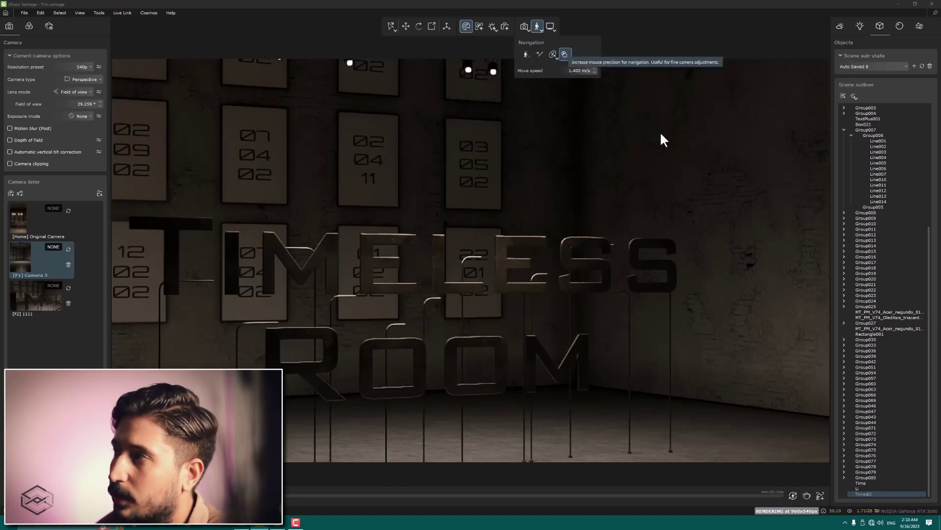
left_click_drag(478, 250, 439, 248)
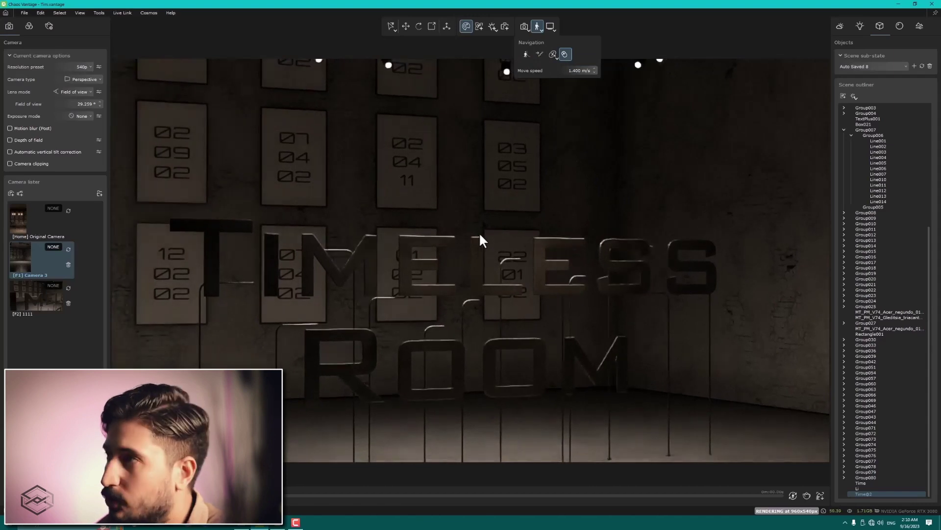
left_click(554, 26)
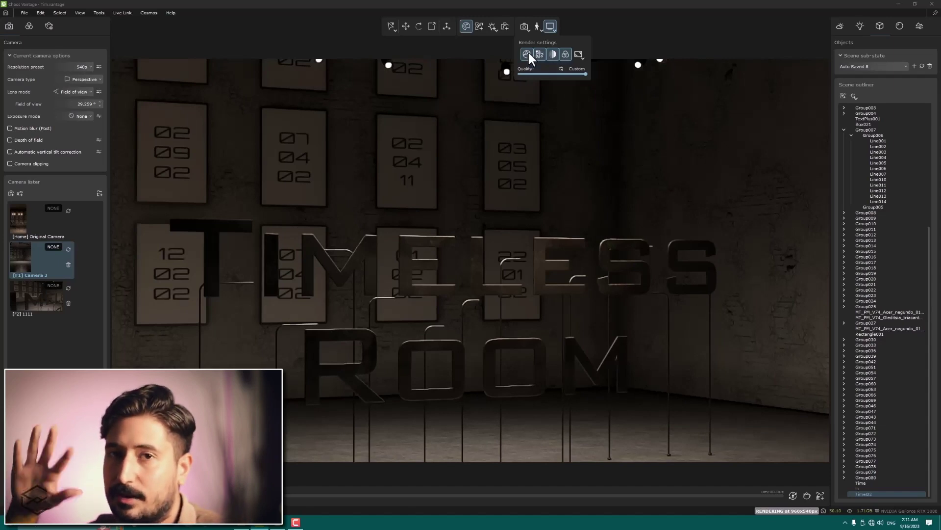
Fly the camera into a close-up of the tree leaves before the wall
scroll(566, 140, "down", 5)
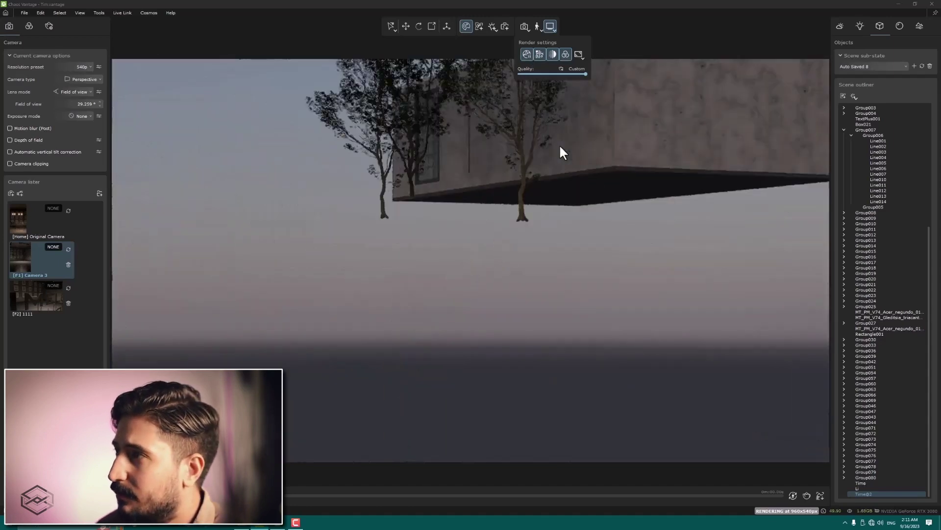
scroll(570, 79, "up", 5)
scroll(608, 95, "up", 5)
middle_click_drag(608, 95, 538, 471)
scroll(572, 116, "up", 3)
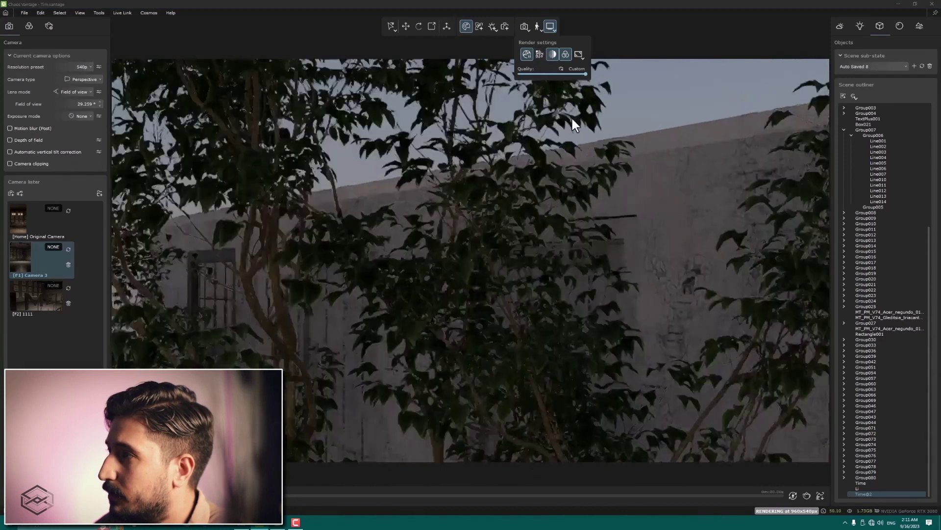
scroll(571, 173, "up", 3)
scroll(573, 173, "up", 3)
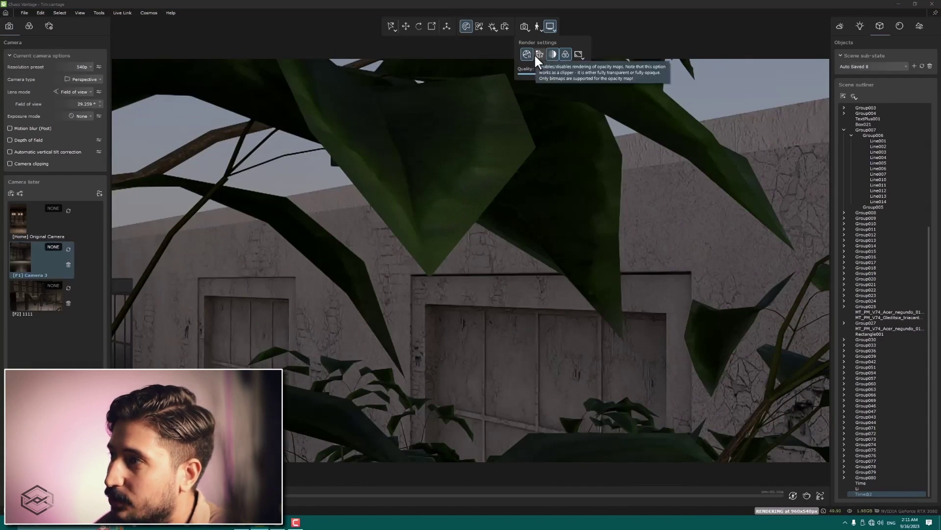
scroll(516, 87, "down", 2)
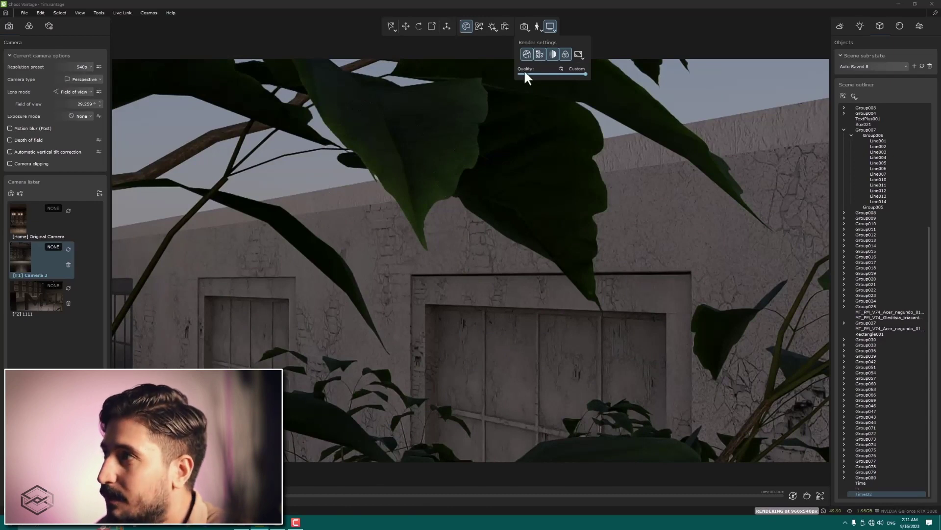
scroll(485, 109, "up", 2)
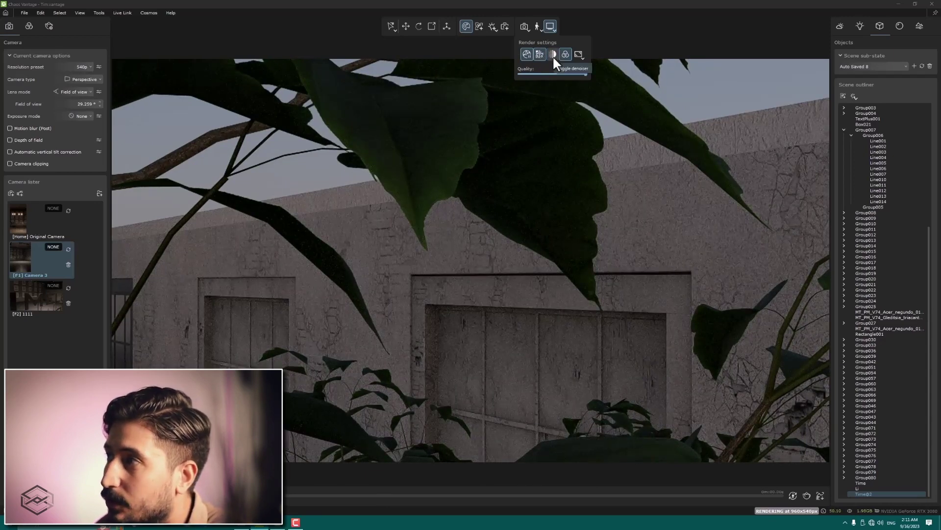
Toggle the denoiser, color corrections and render pause to compare, then show resolution choices
left_click(552, 54)
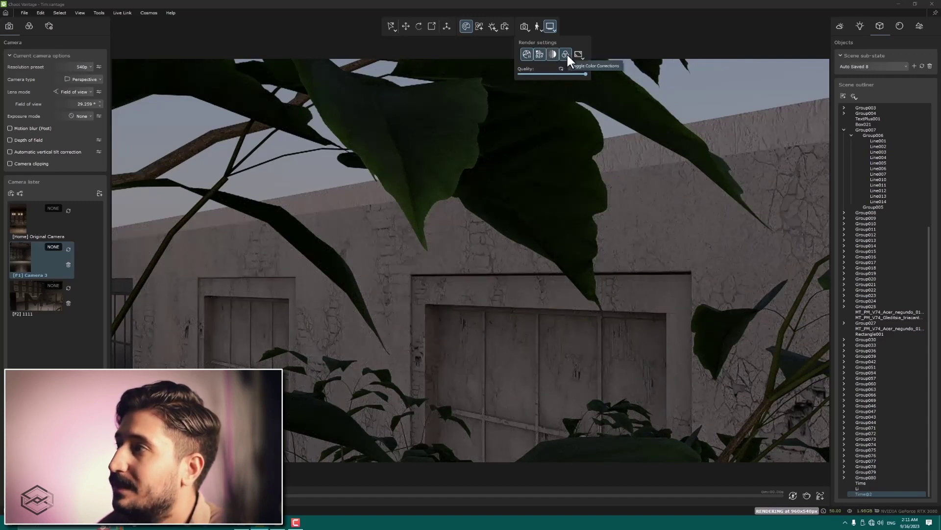
left_click(567, 53)
left_click(566, 53)
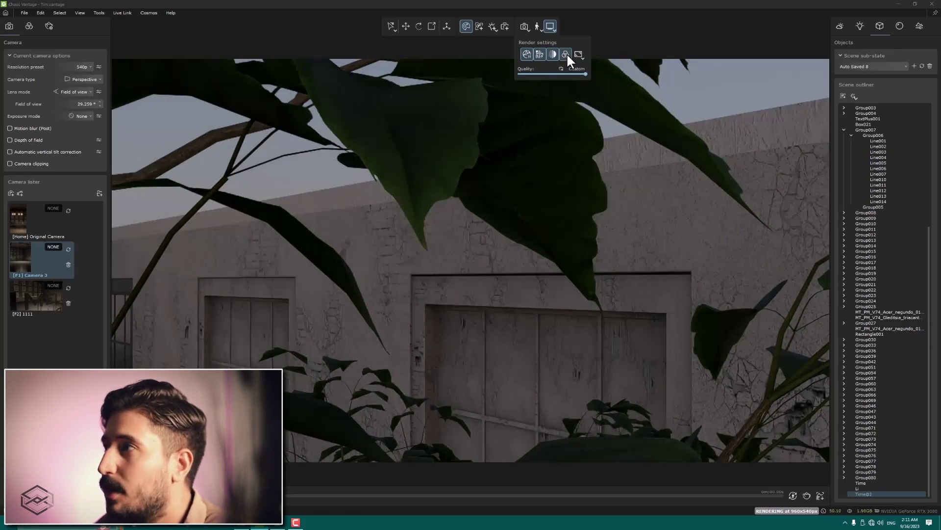
left_click(528, 54)
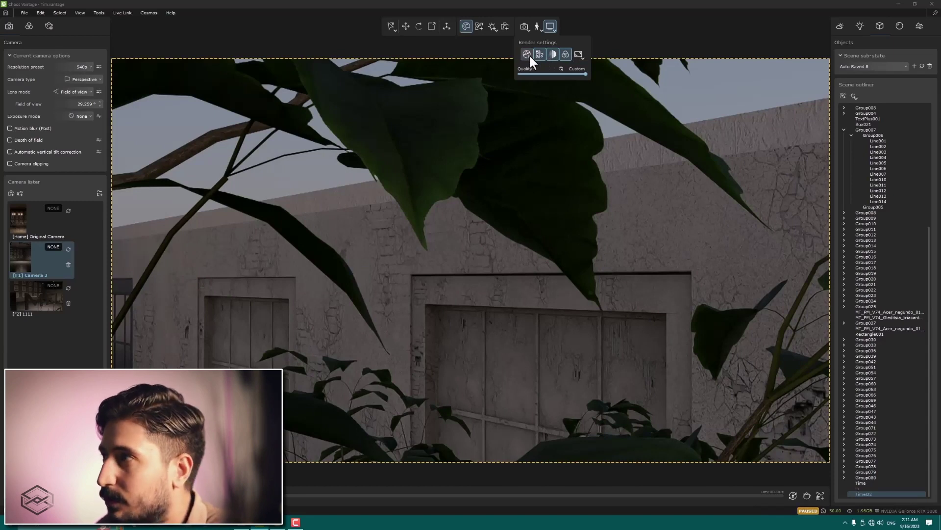
left_click(529, 54)
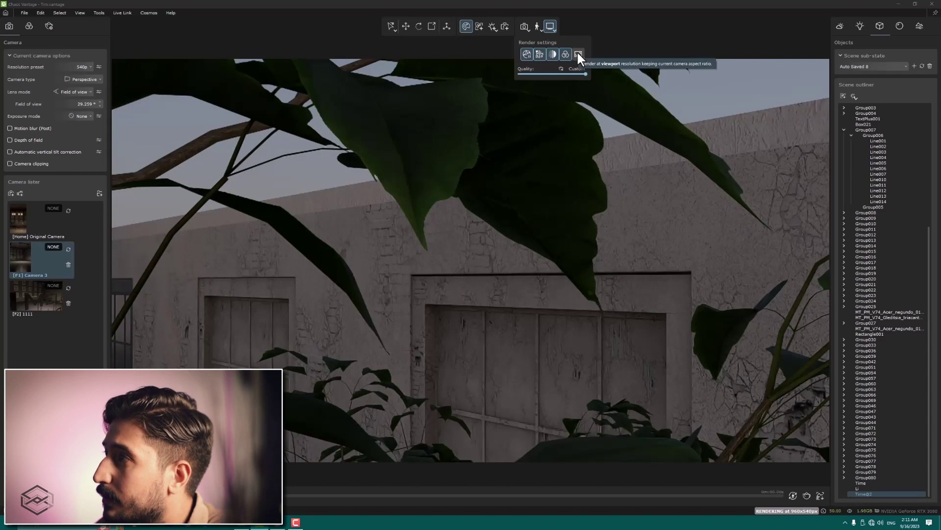
left_click(578, 54)
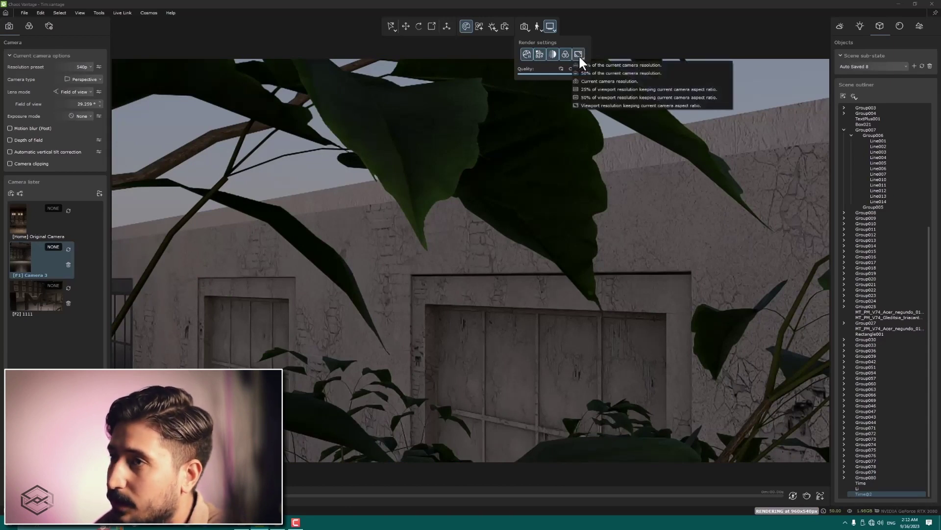
Set Camera 3's resolution preset to 900p, then switch to the [F2] 1111 camera
left_click(72, 104)
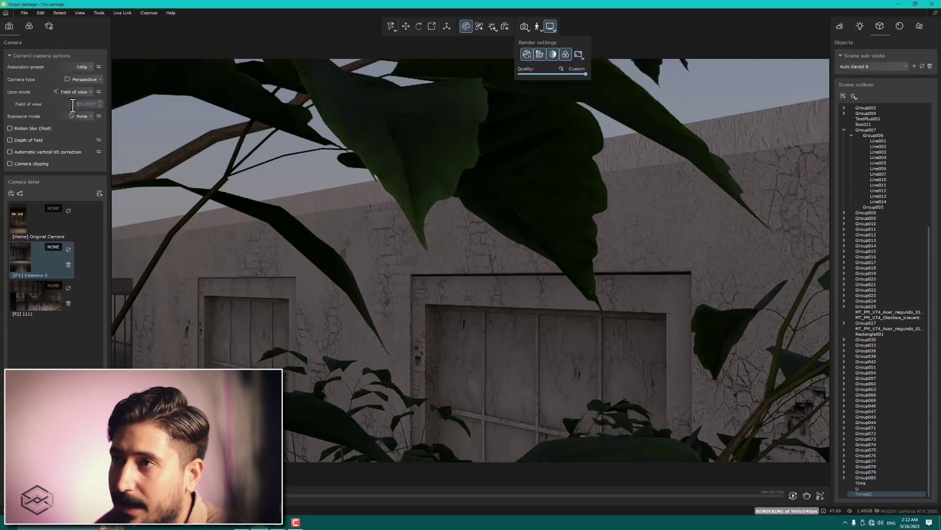
left_click(84, 68)
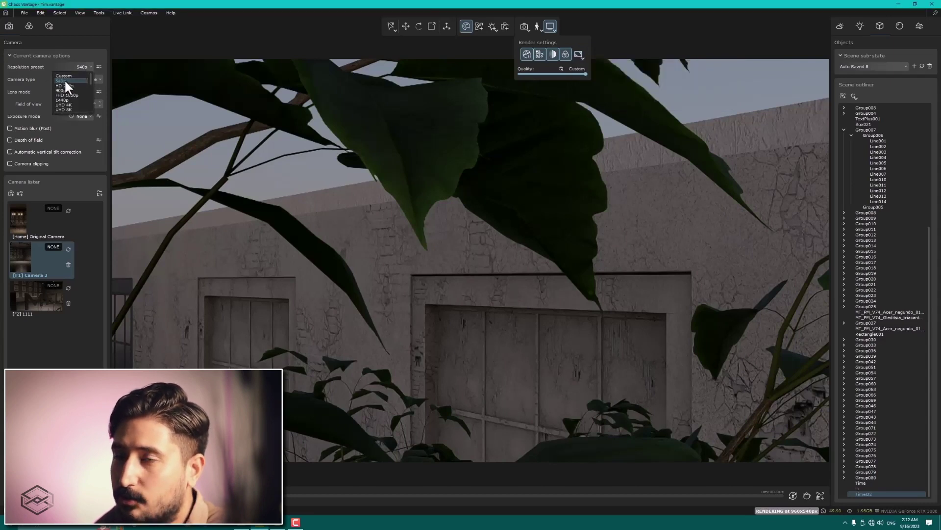
left_click(65, 81)
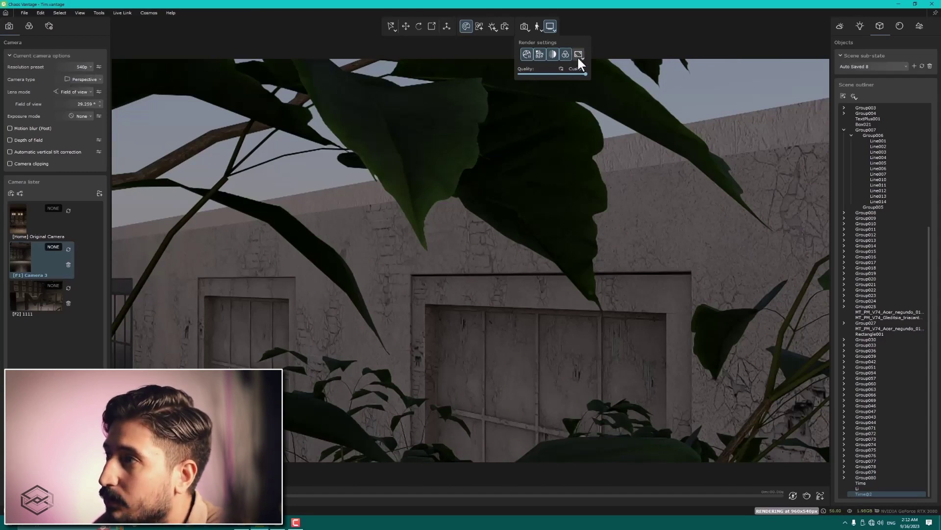
left_click_drag(552, 313, 522, 270)
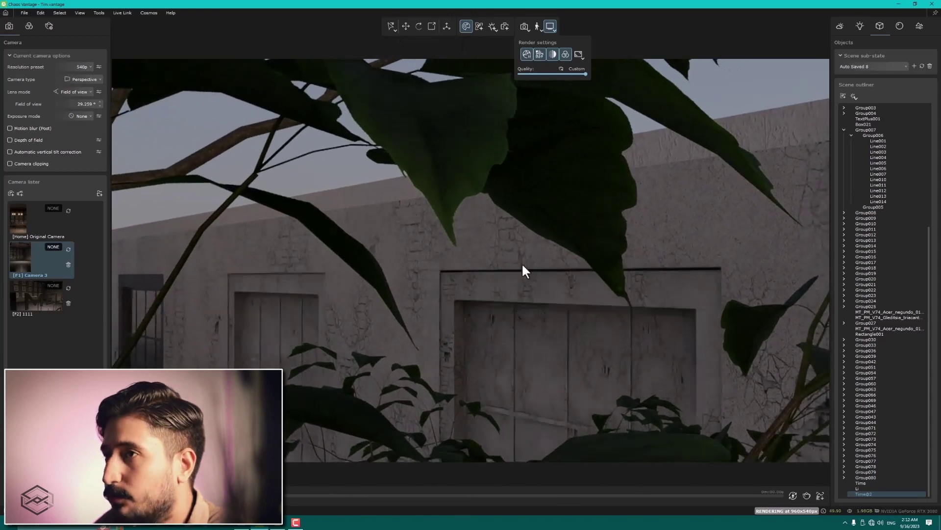
left_click(81, 67)
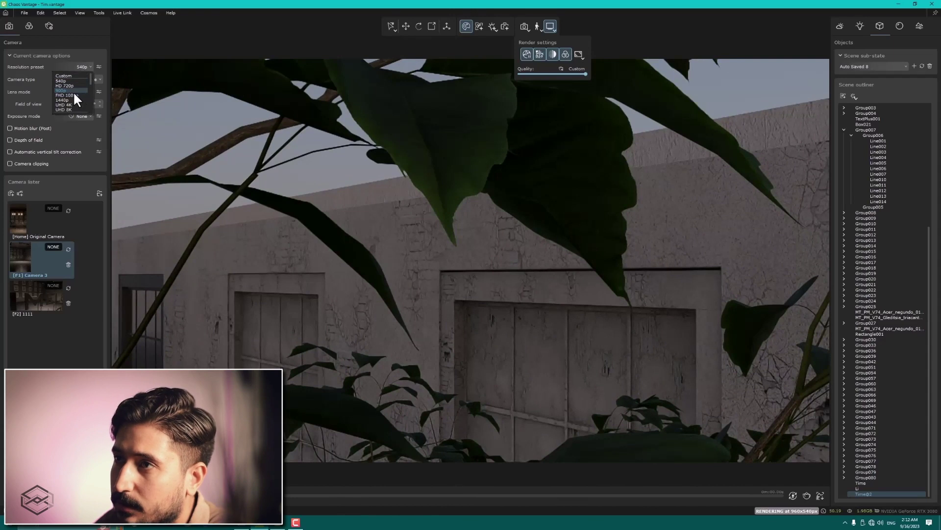
left_click(72, 90)
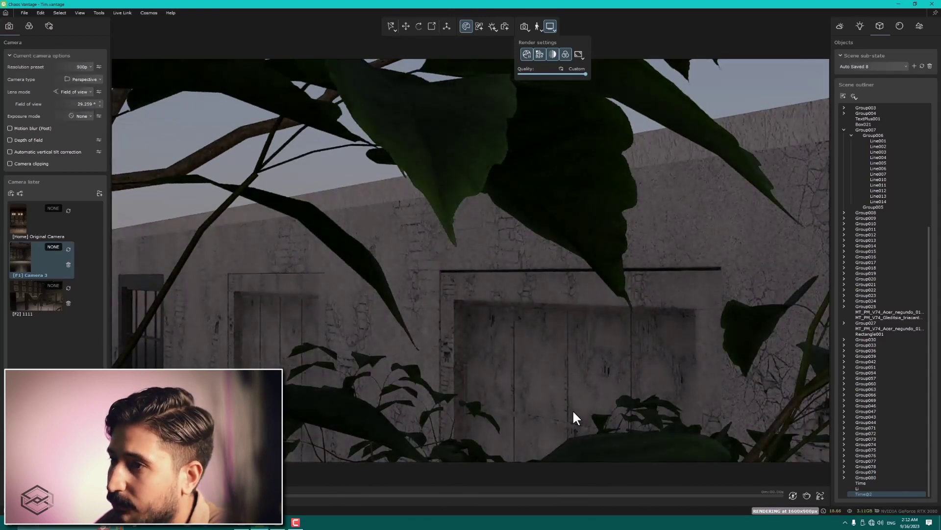
left_click(22, 293)
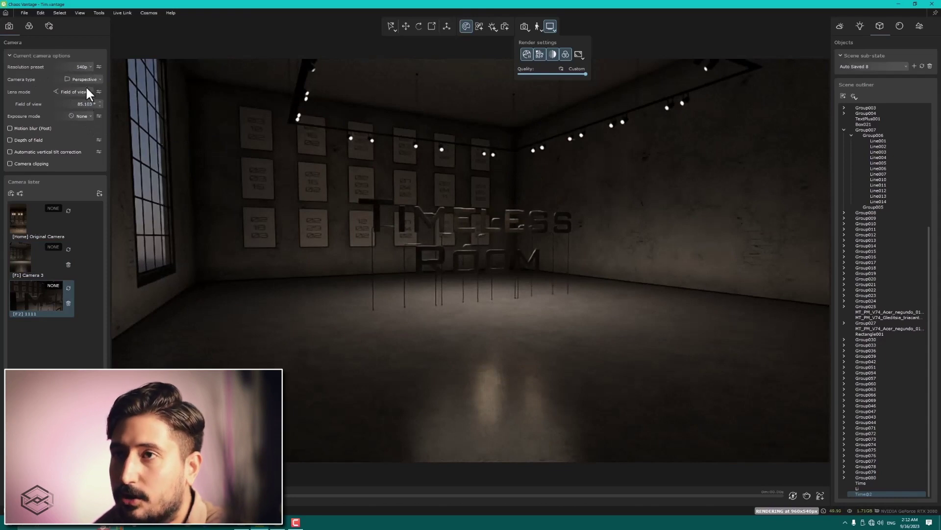
Set the resolution preset to 900p and try a 25% render resolution scale
left_click(83, 67)
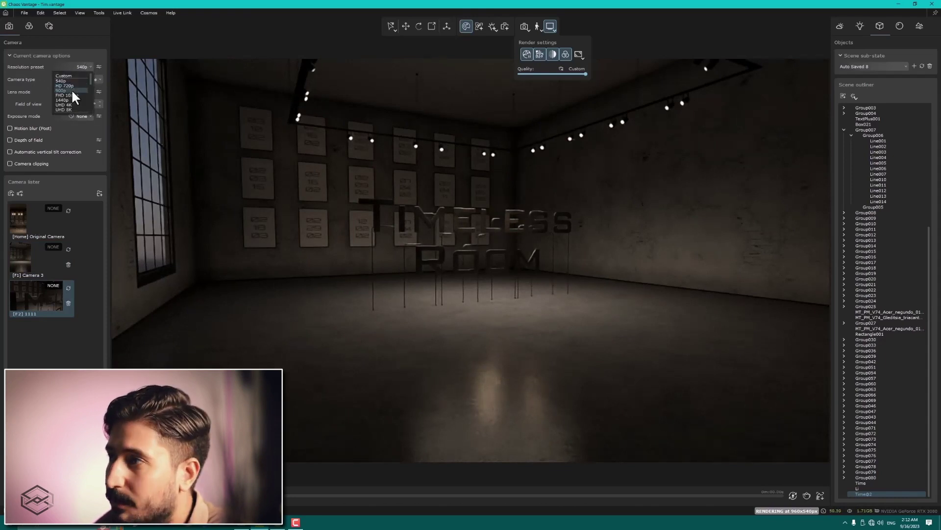
left_click(71, 90)
left_click(578, 54)
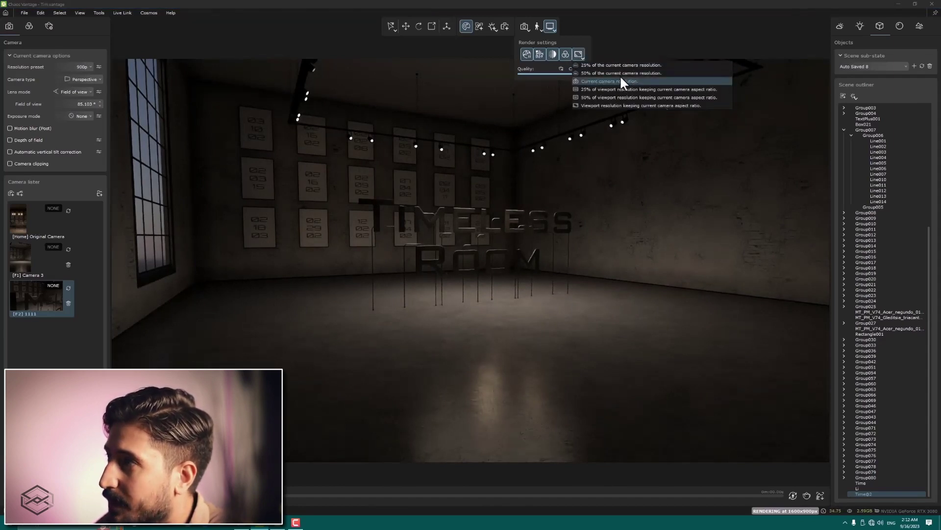
left_click(608, 64)
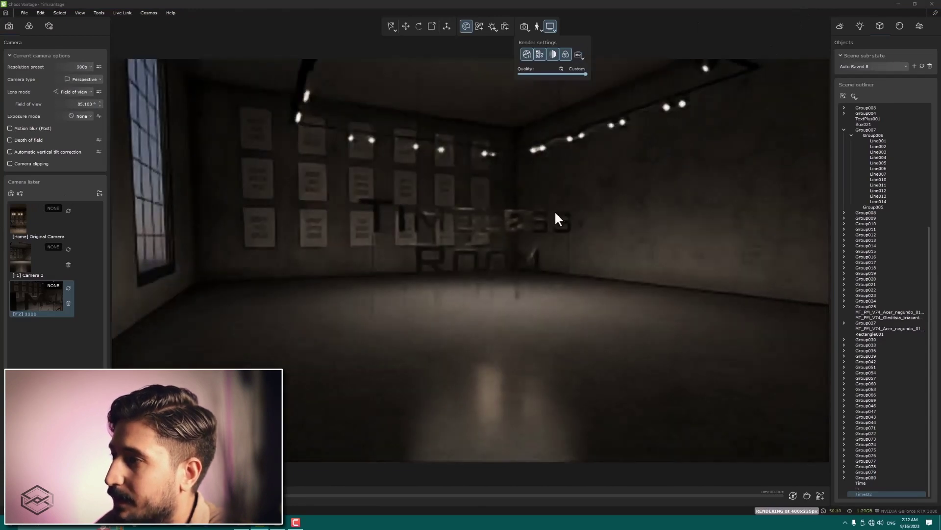
View Camera 3, render at full viewport resolution, then return to the [F2] 1111 camera
left_click(579, 54)
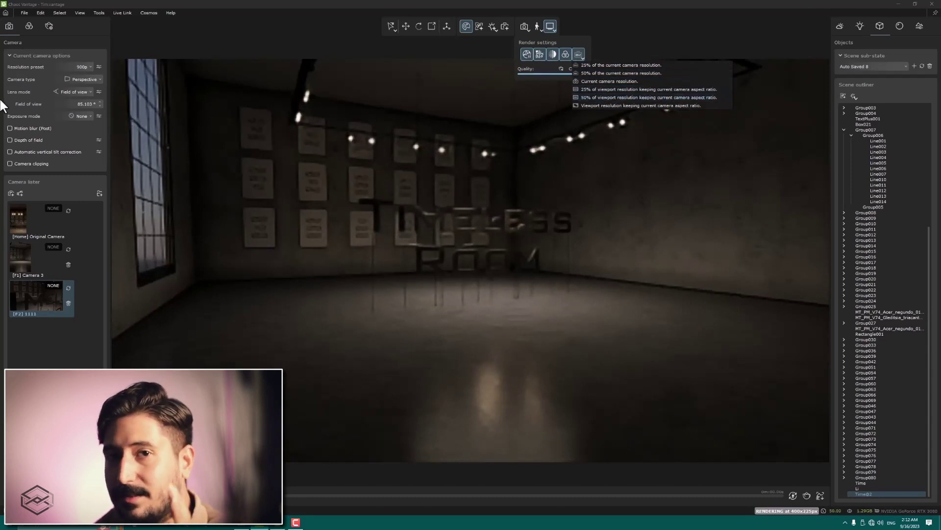
left_click(23, 257)
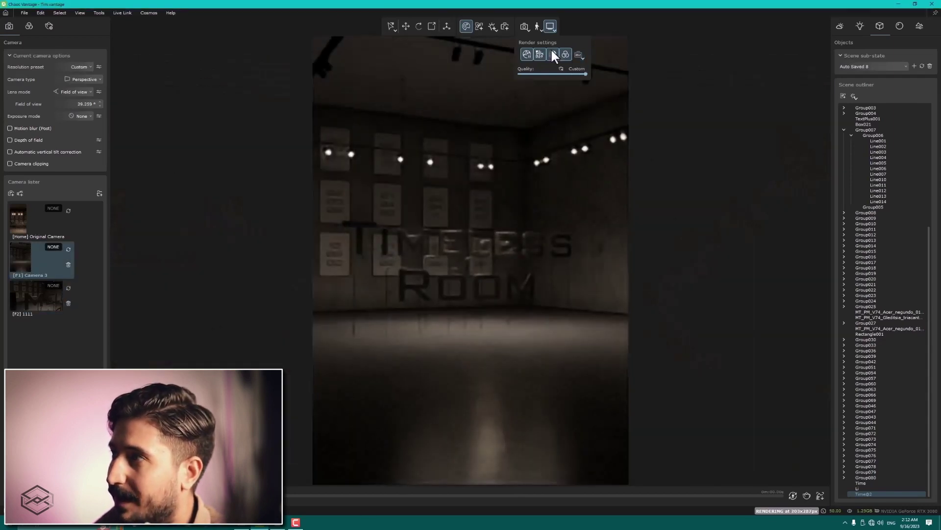
left_click(581, 55)
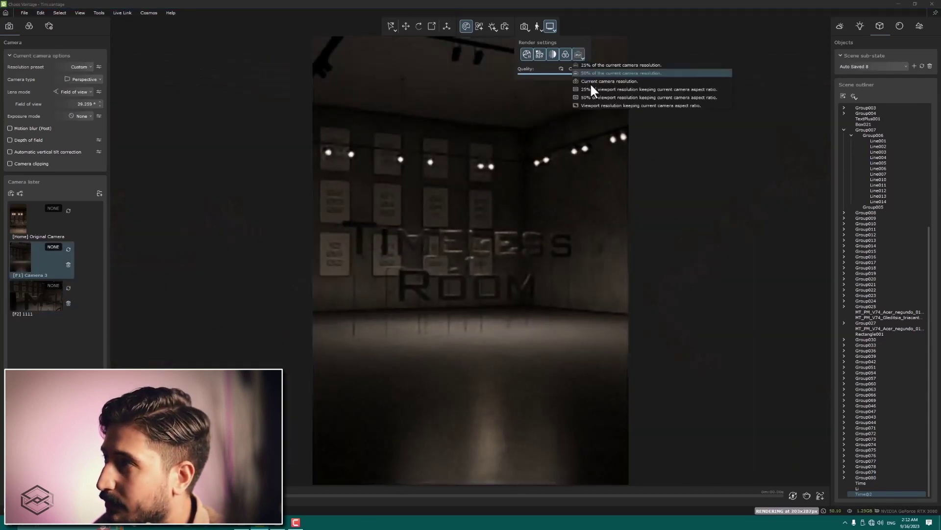
left_click(604, 104)
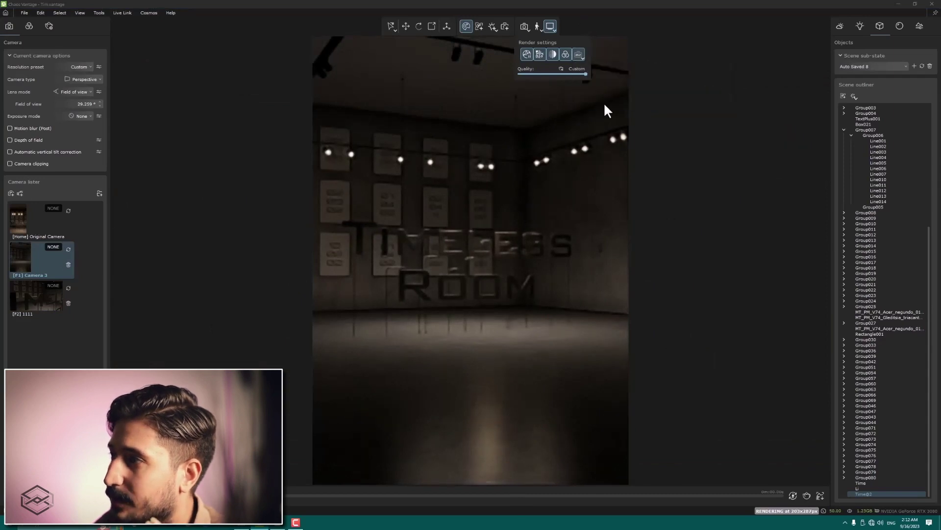
left_click(28, 293)
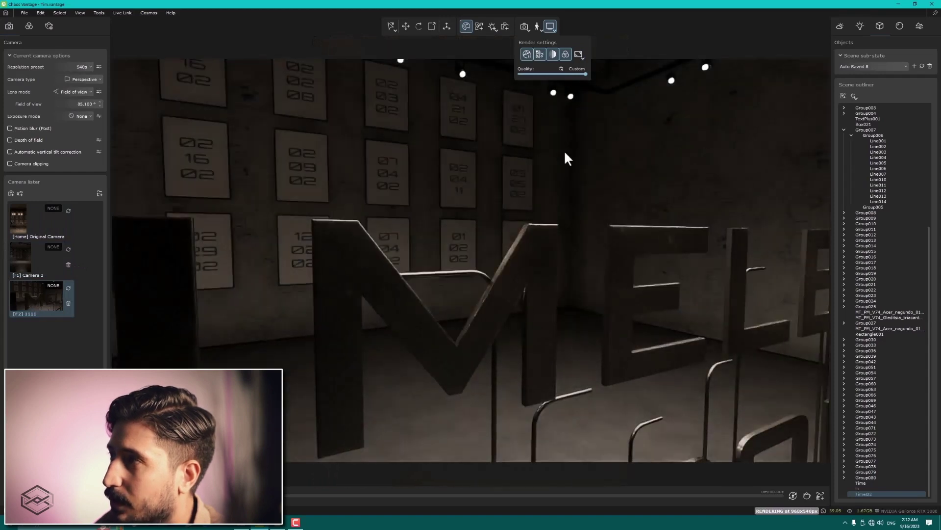
Render at the current camera resolution, keeping the 540p preset
left_click(578, 51)
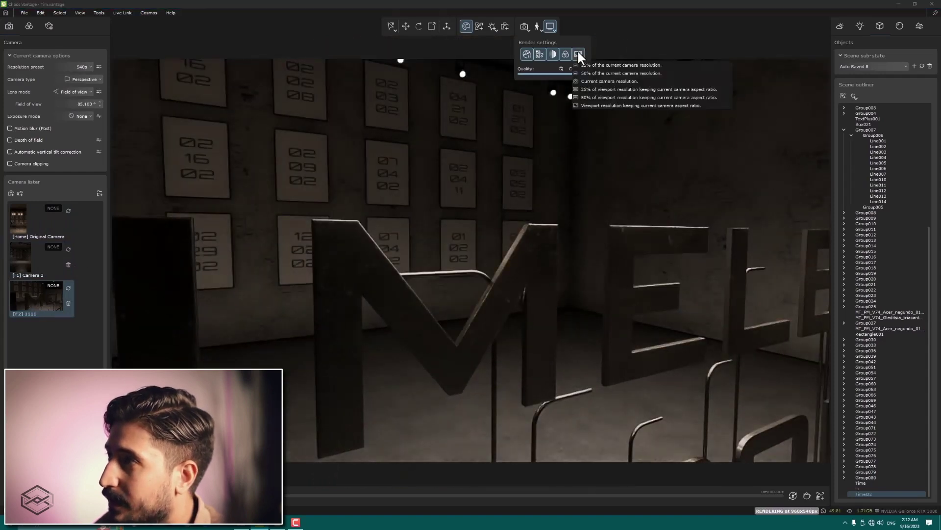
left_click(597, 80)
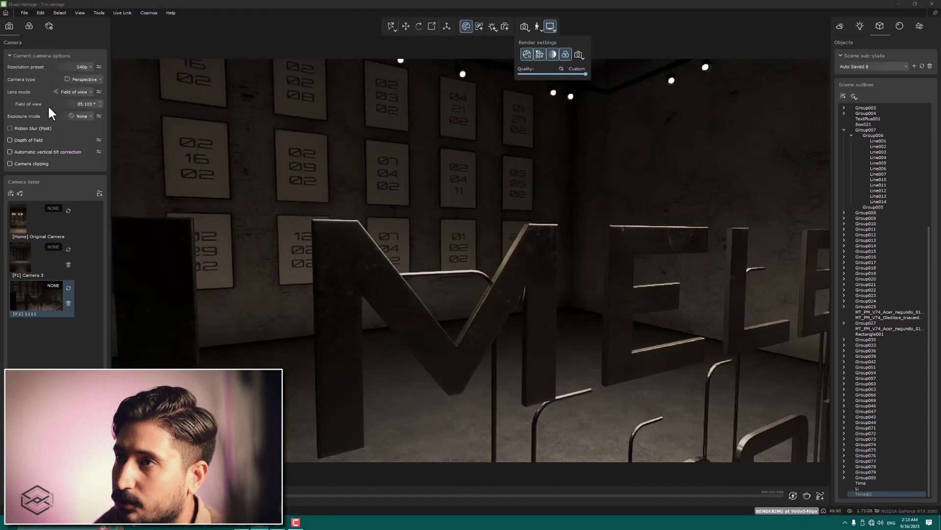
left_click(82, 66)
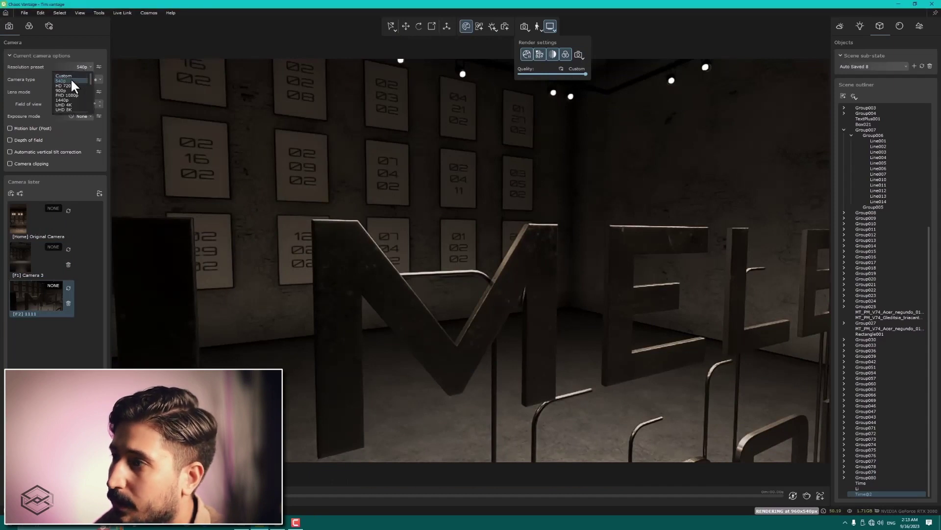
left_click(70, 78)
Return to the wide room view turned toward the left window, with rendering resumed
key("Home")
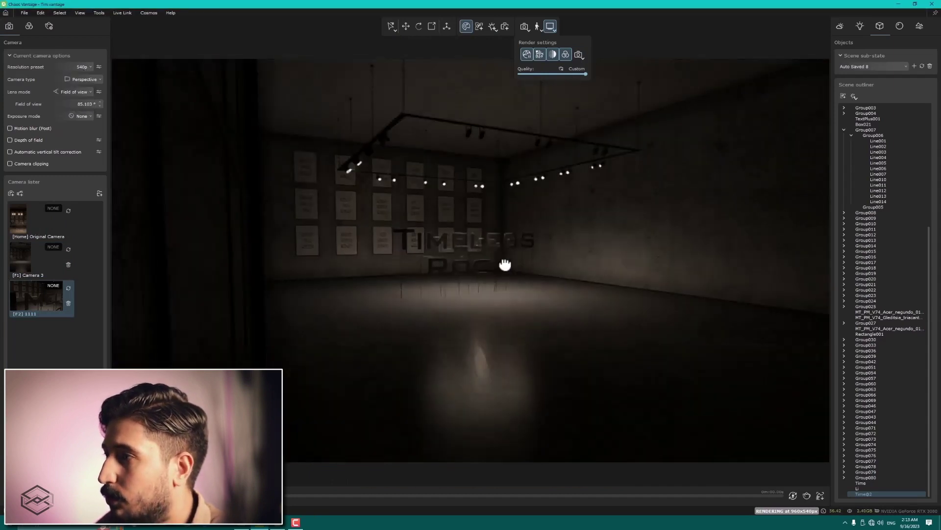
left_click_drag(509, 272, 583, 267)
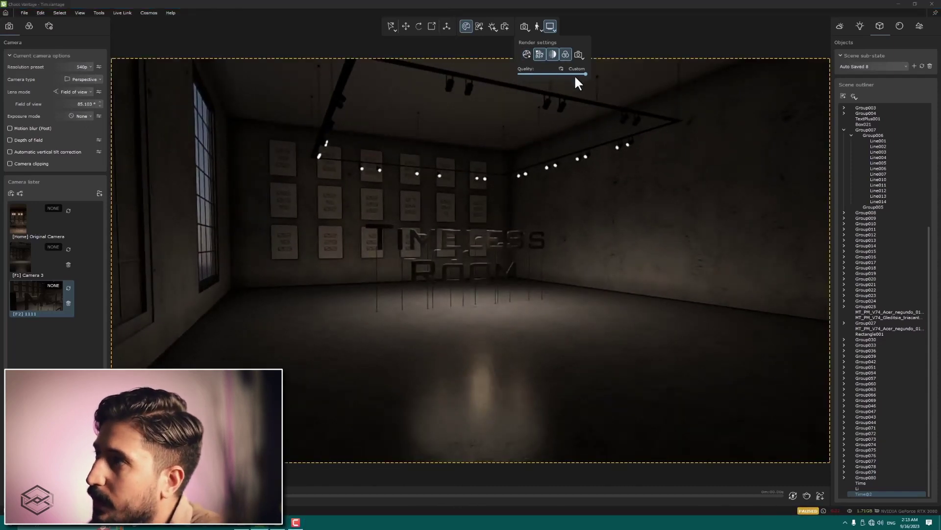
left_click(530, 53)
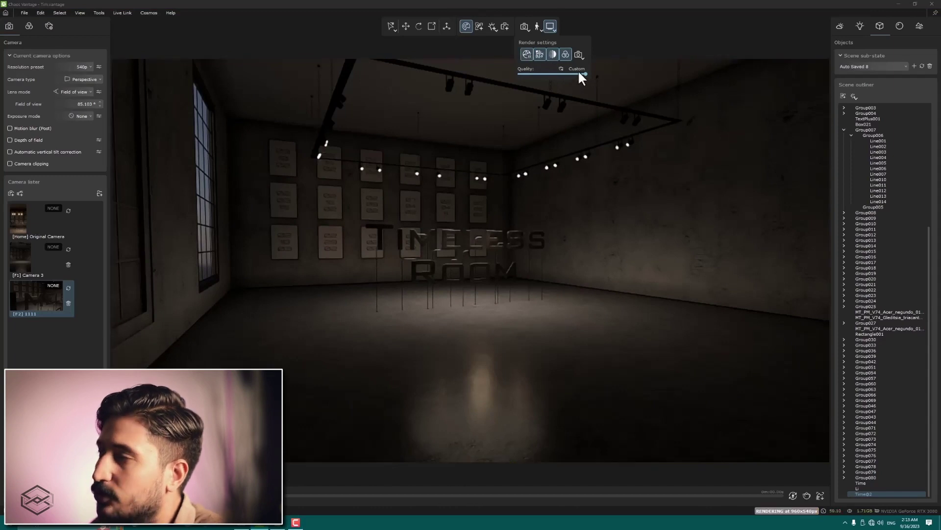
Drop render quality to Low, then raise it back to Custom in Render settings
left_click(525, 73)
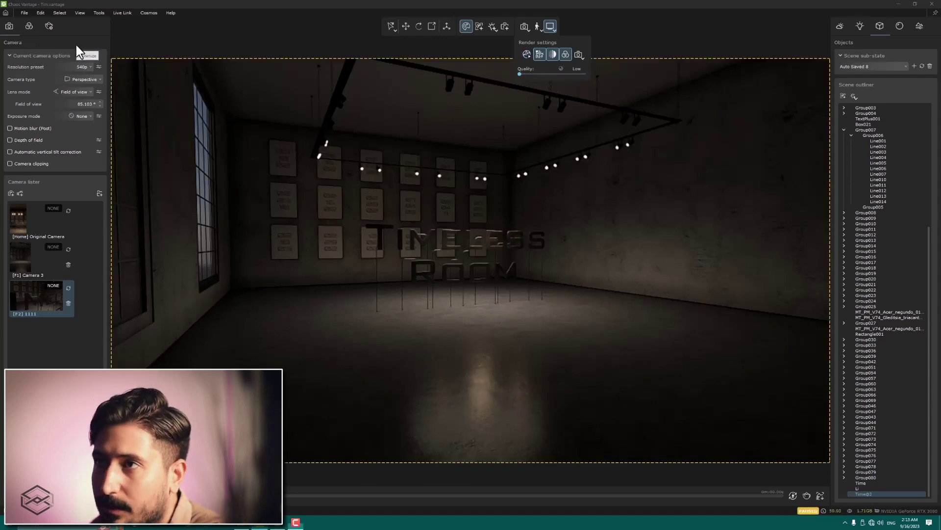
left_click(47, 28)
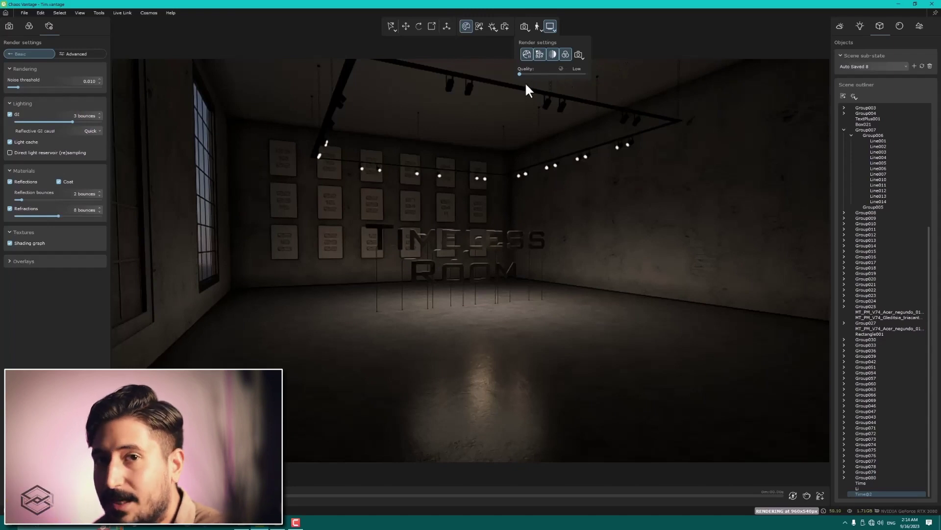
mouse_move(360, 227)
left_mouse_down()
mouse_move(324, 227)
mouse_move(359, 226)
left_mouse_up()
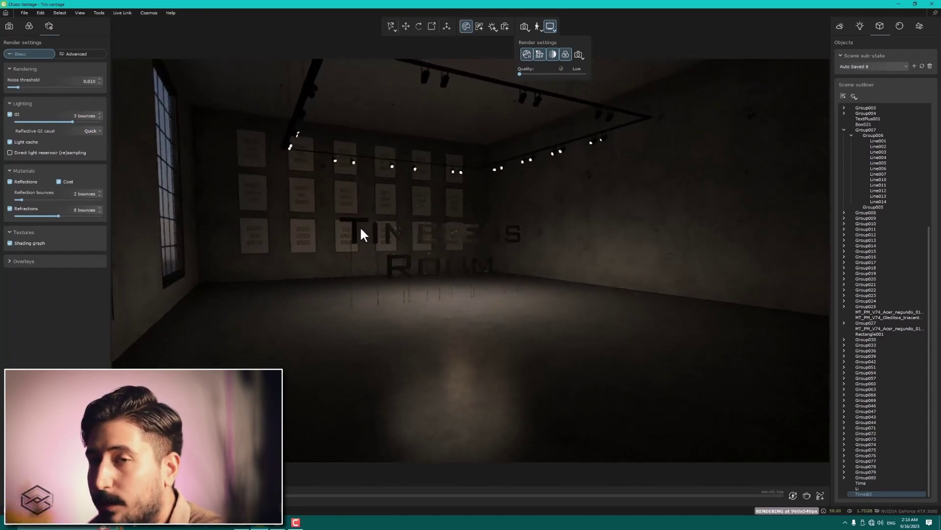
left_click(537, 72)
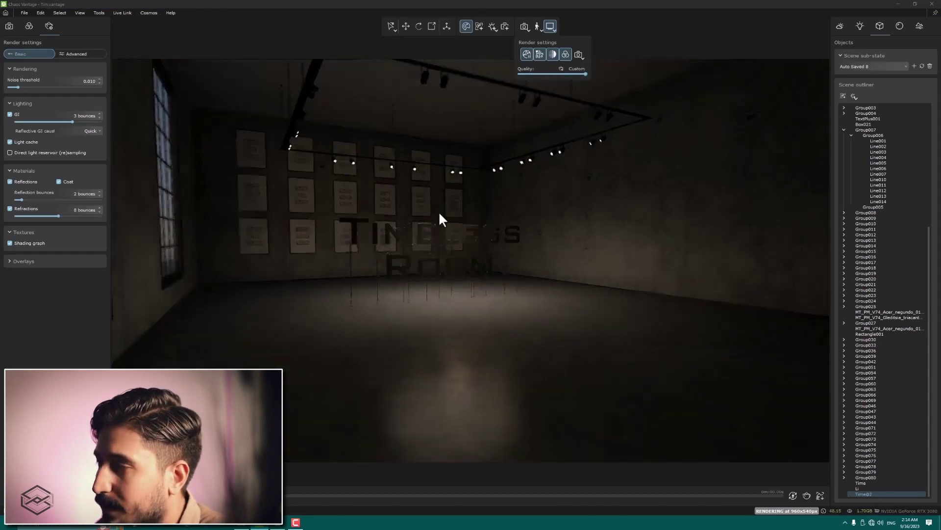
Move the view closer to the TIMELESS ROOM letters and shift the Vantage window aside
scroll(509, 157, "up", 5)
left_click(549, 142)
scroll(549, 142, "up", 2)
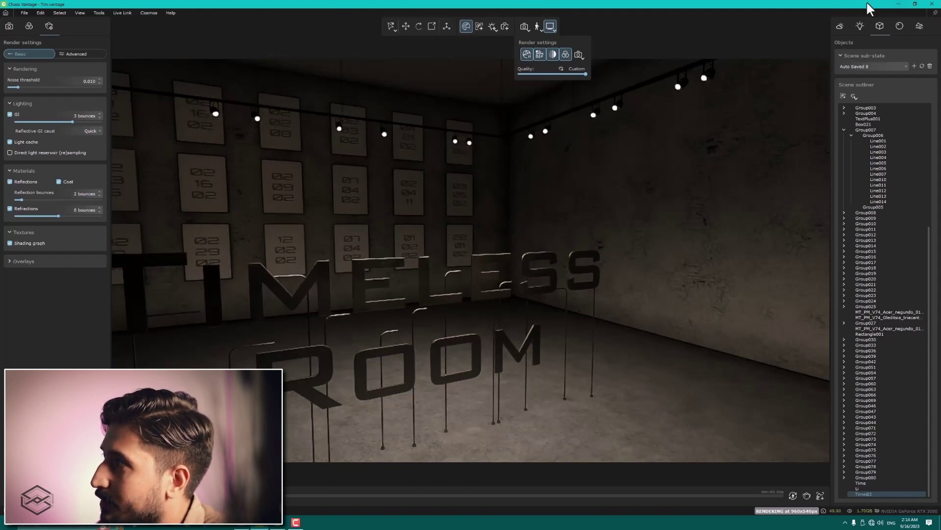
left_click_drag(867, 1, 810, 66)
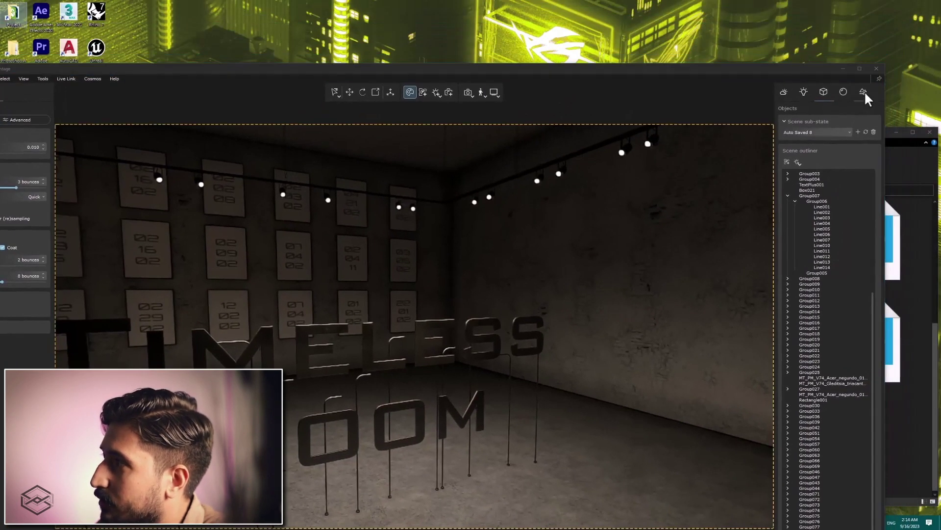
Move the File Explorer and Vantage windows apart, then maximize Chaos Vantage to full screen
left_click(891, 147)
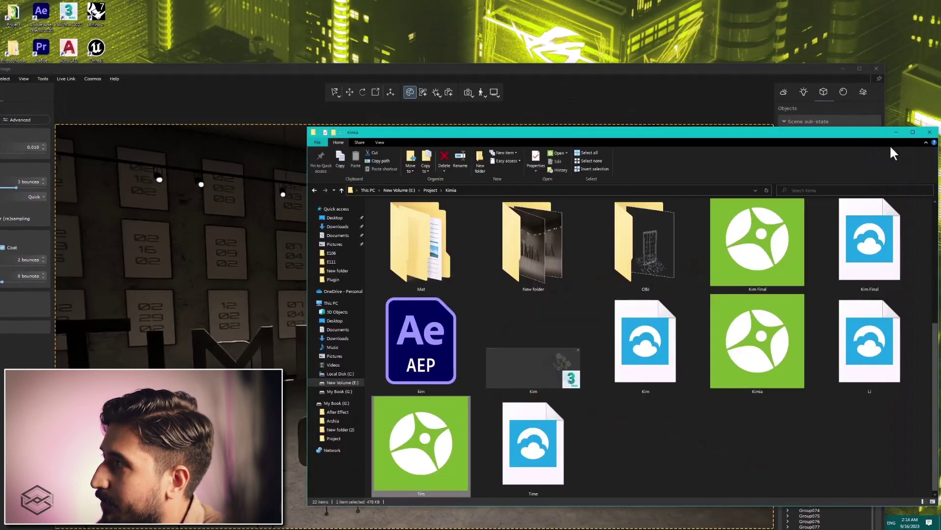
left_click(878, 79)
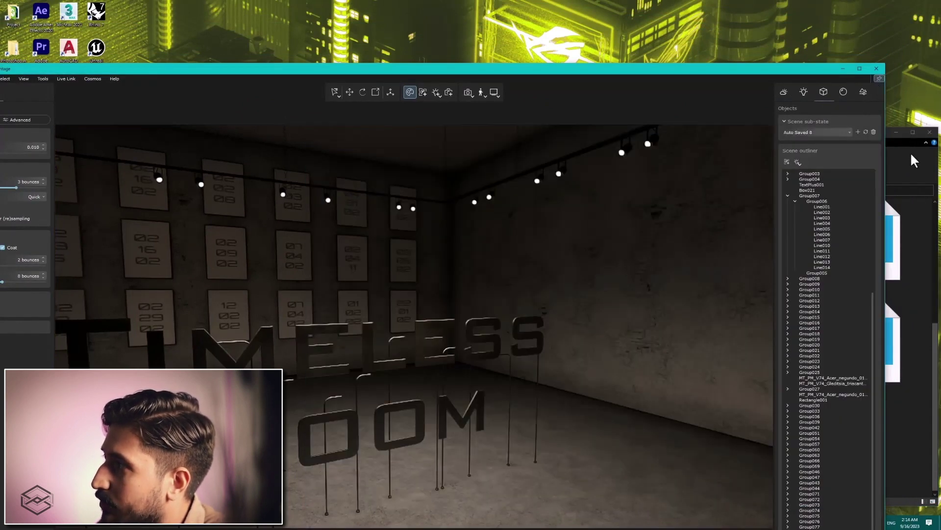
left_click(896, 145)
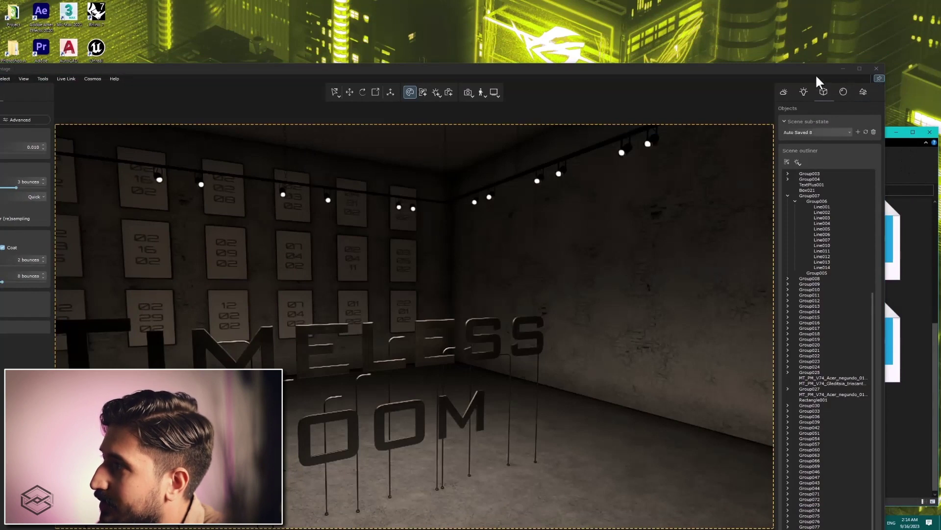
left_click_drag(816, 71, 729, 70)
left_click_drag(848, 137, 866, 124)
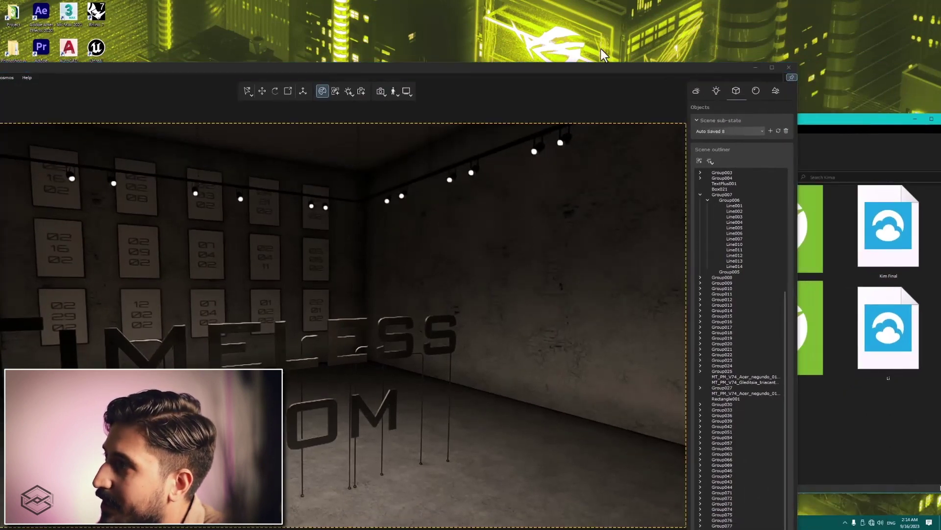
left_click(772, 67)
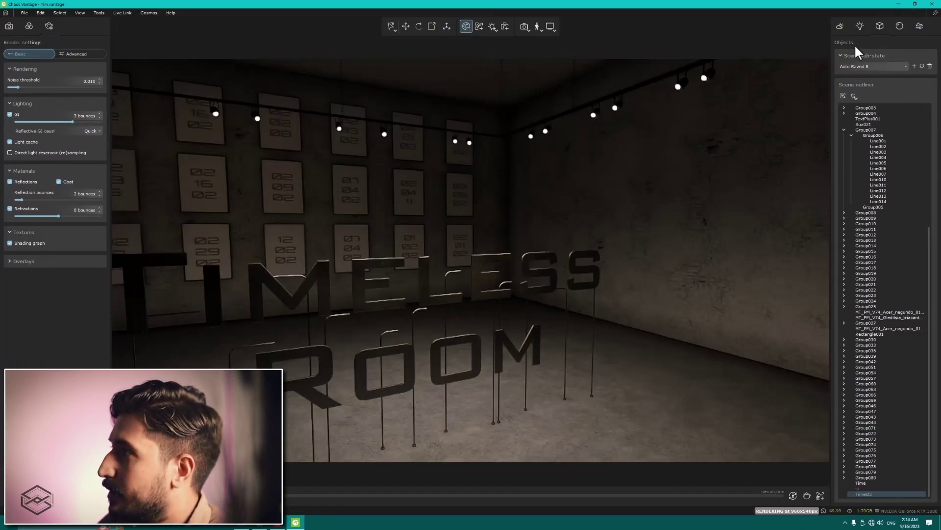
Show the Physical sky environment settings and pull the camera back for a wide room view
left_click(843, 29)
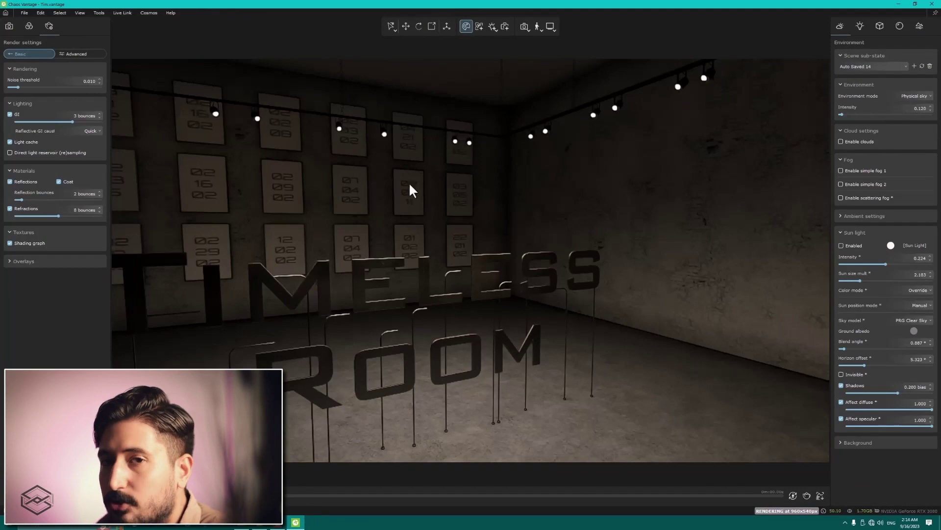
mouse_move(465, 243)
left_mouse_down()
mouse_move(485, 252)
mouse_move(481, 291)
left_mouse_up()
scroll(485, 240, "down", 3)
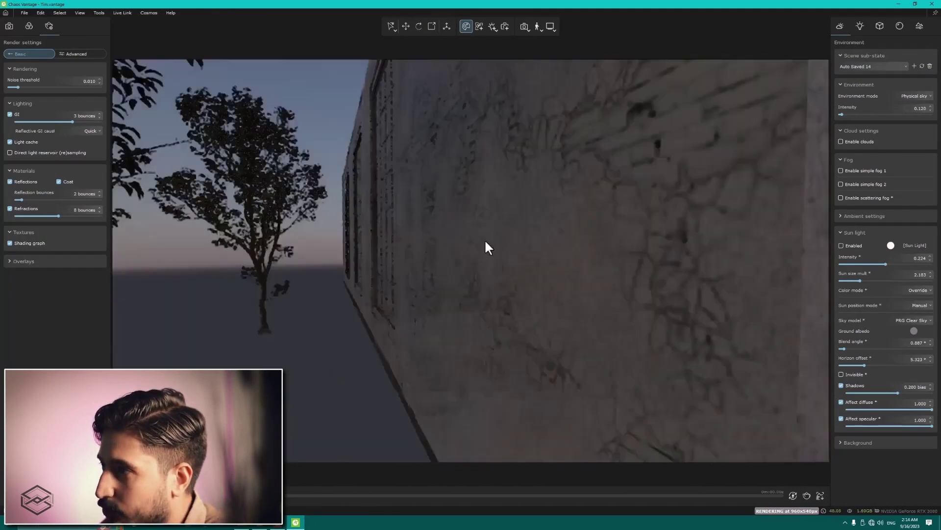
scroll(484, 240, "down", 3)
scroll(486, 246, "up", 3)
scroll(513, 247, "up", 5)
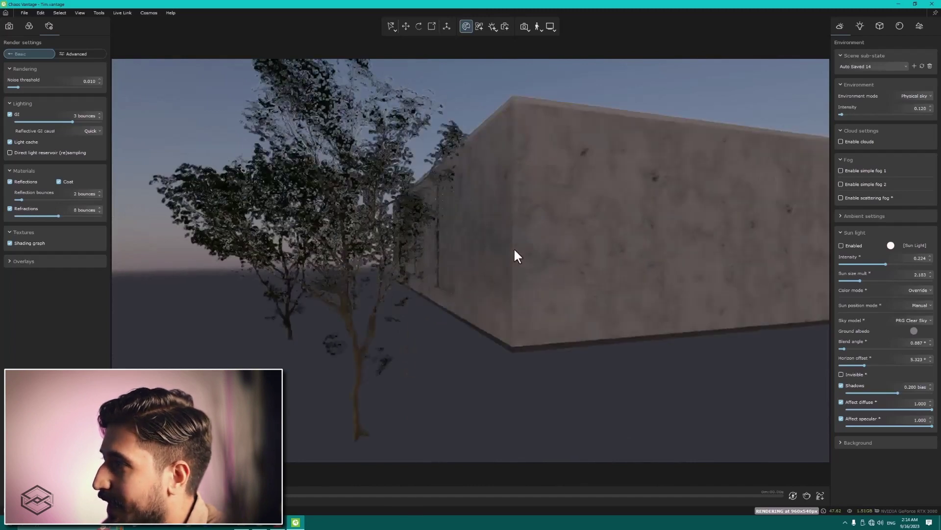
scroll(565, 228, "up", 5)
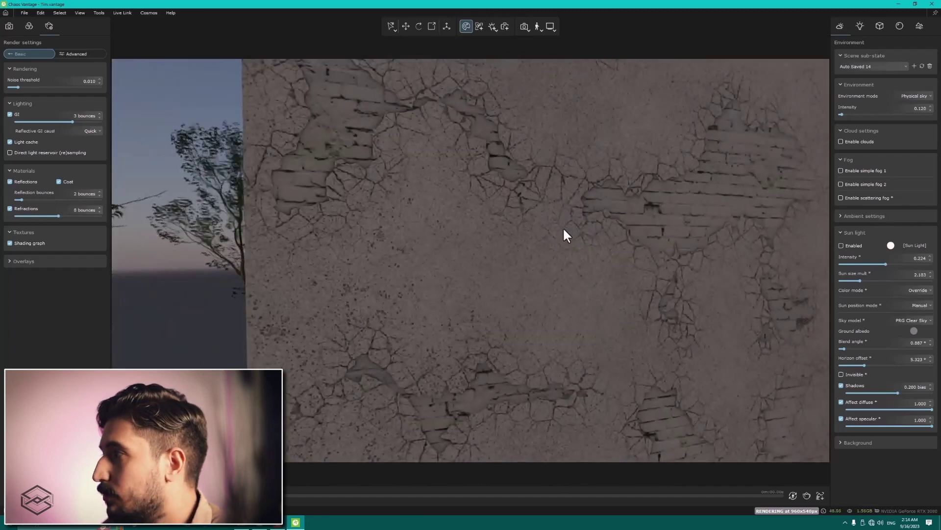
scroll(563, 228, "up", 3)
scroll(564, 230, "up", 3)
scroll(567, 235, "up", 3)
scroll(567, 235, "up", 3)
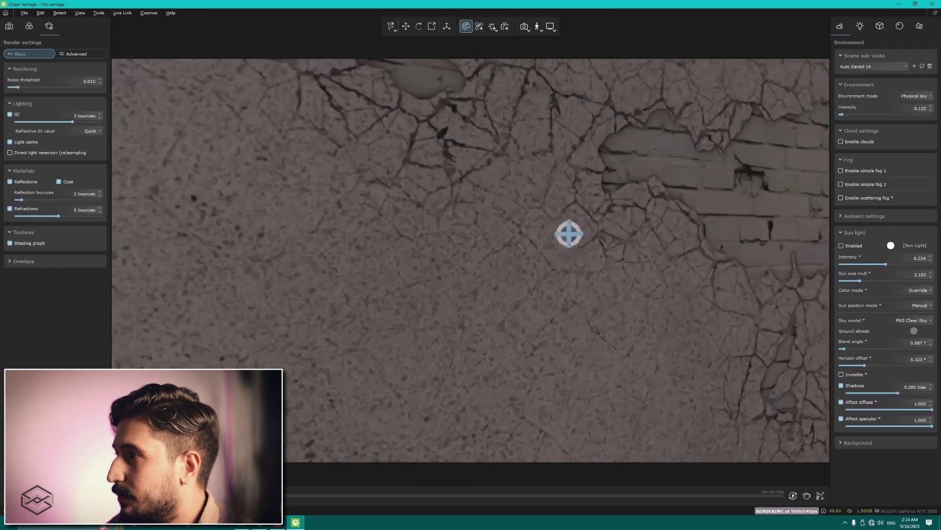
scroll(568, 196, "up", 3)
scroll(568, 181, "up", 2)
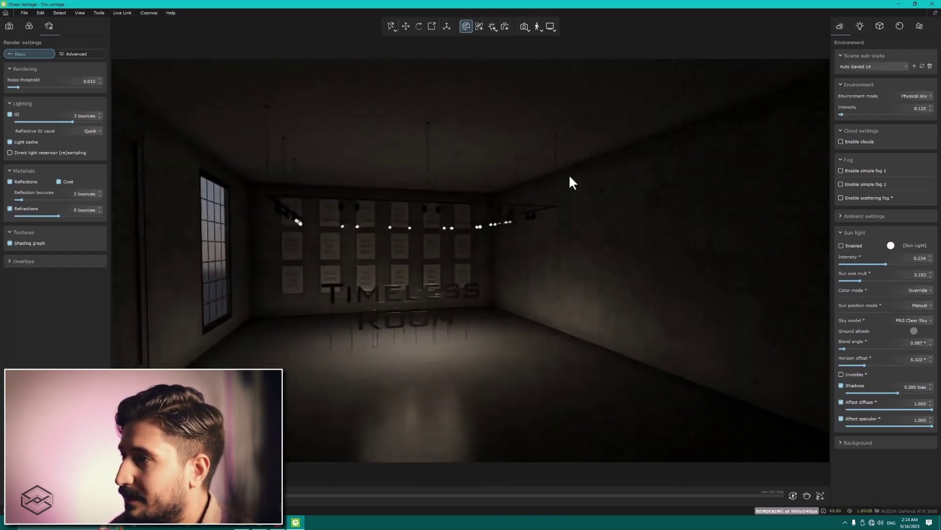
Try the Solid color and Texture environment modes, then set a black solid colour
left_click(916, 96)
left_click(910, 104)
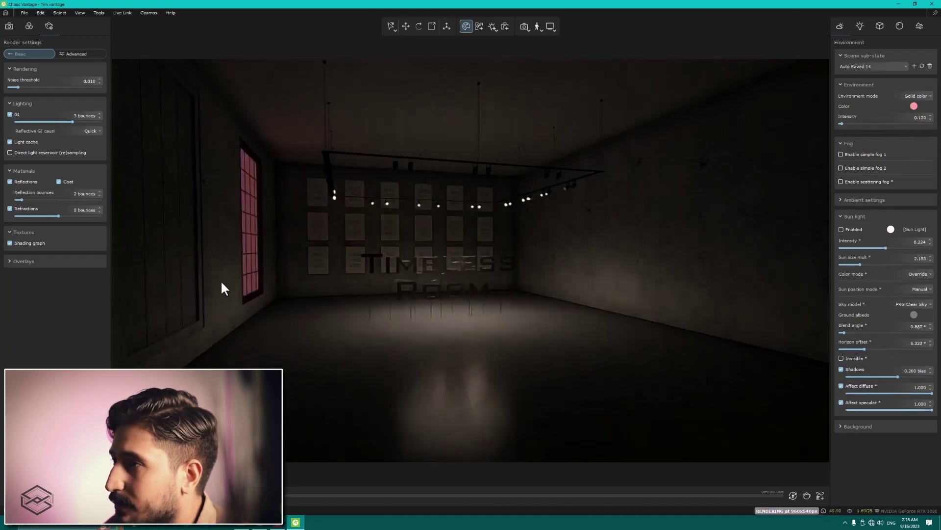
left_click(916, 97)
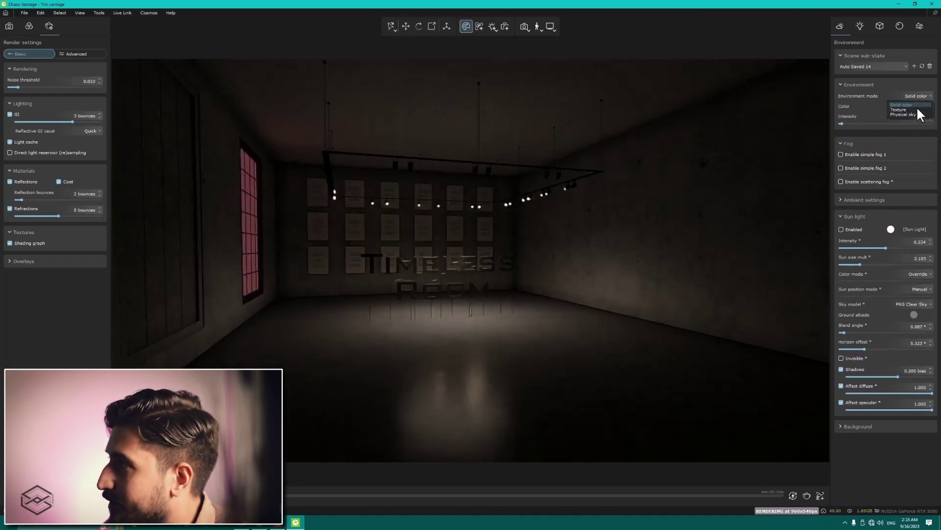
left_click(905, 108)
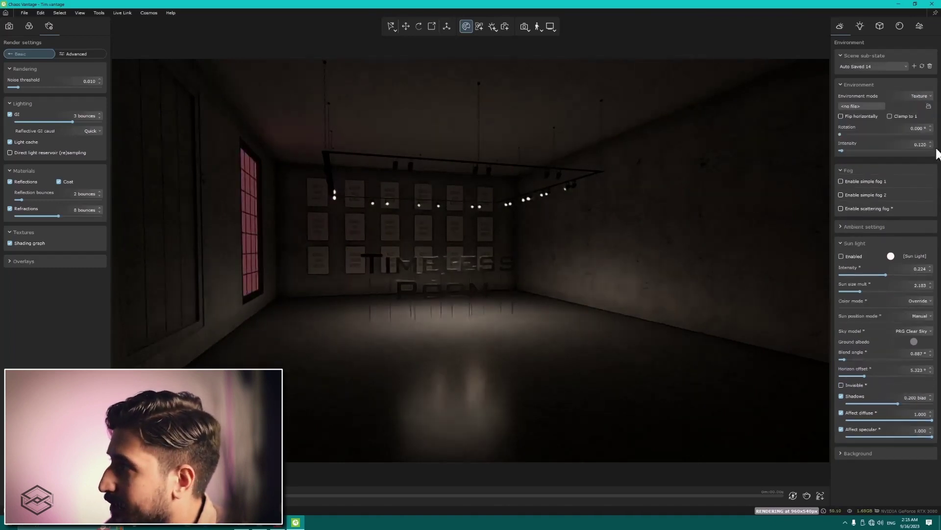
left_click(917, 97)
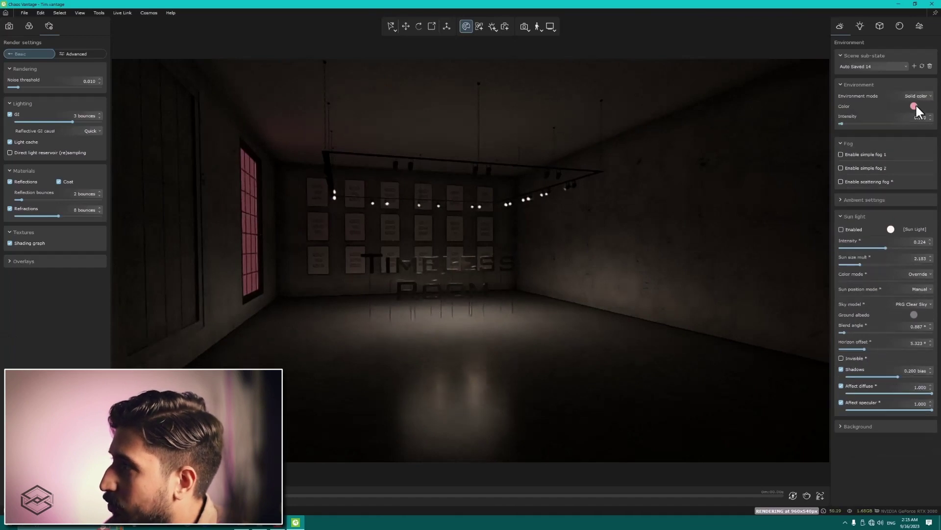
left_click(914, 105)
left_click_drag(724, 159, 646, 238)
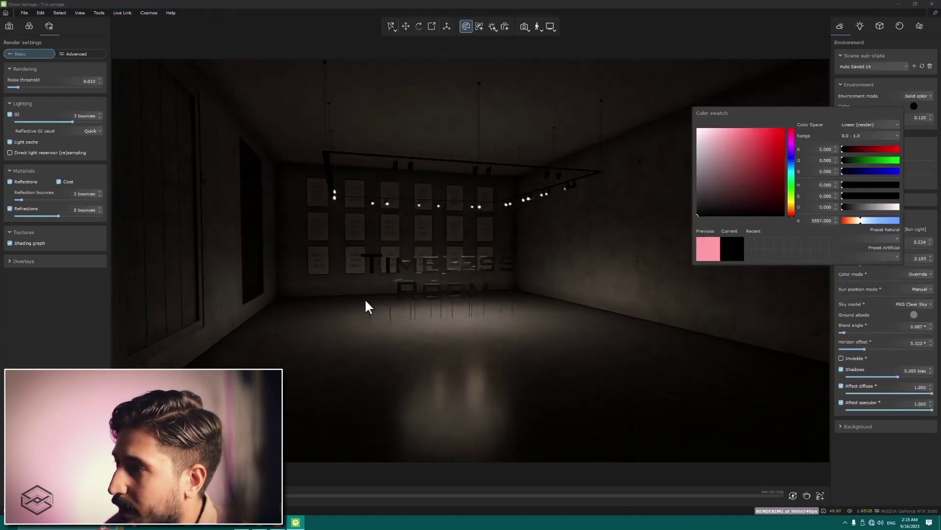
left_click(429, 293)
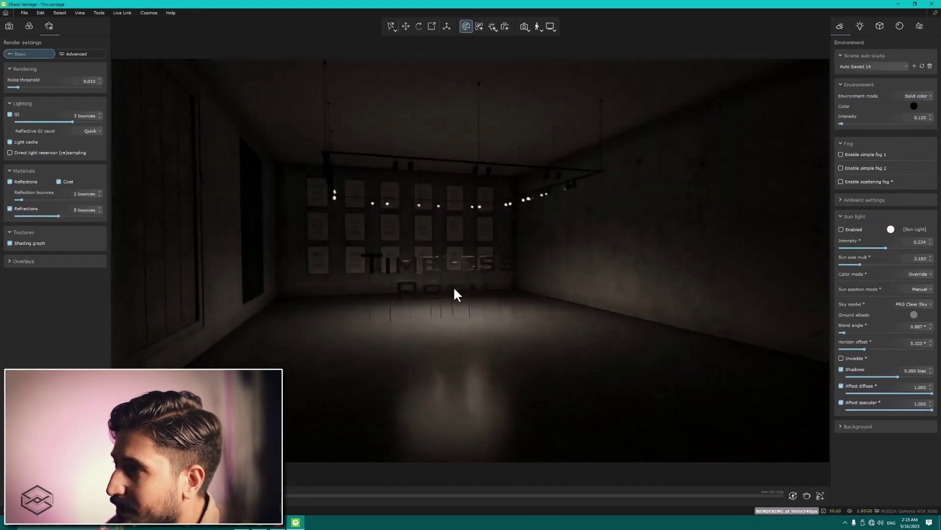
Reframe the camera across the room and switch the environment back to Physical sky
scroll(363, 322, "up", 5)
scroll(385, 307, "up", 3)
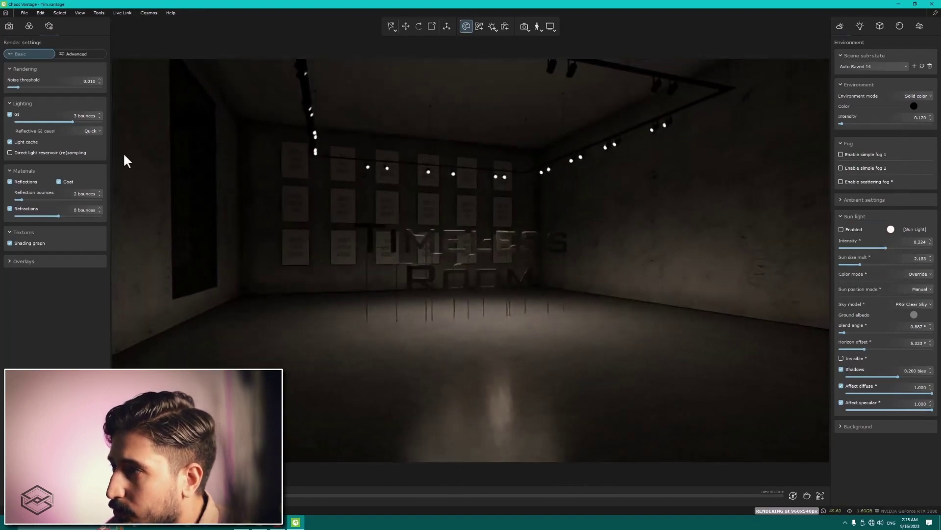
left_click_drag(476, 240, 460, 181)
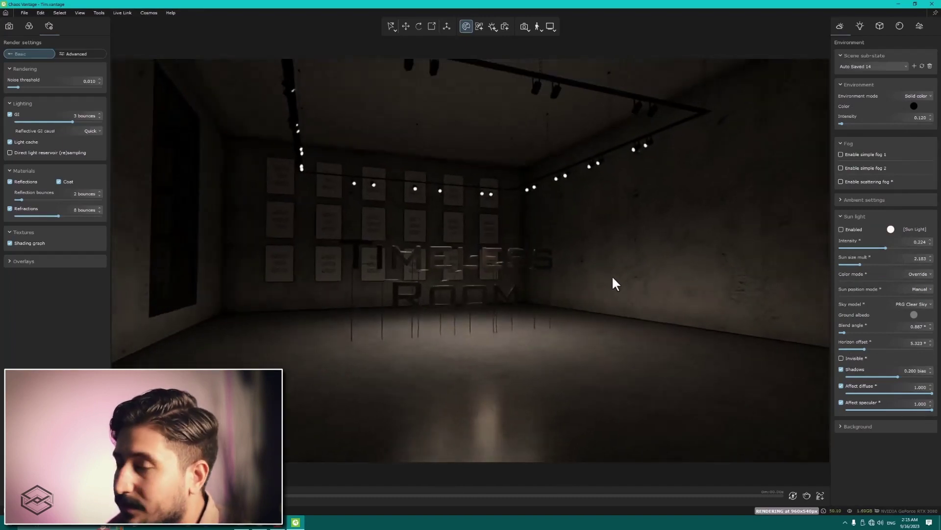
left_click(916, 96)
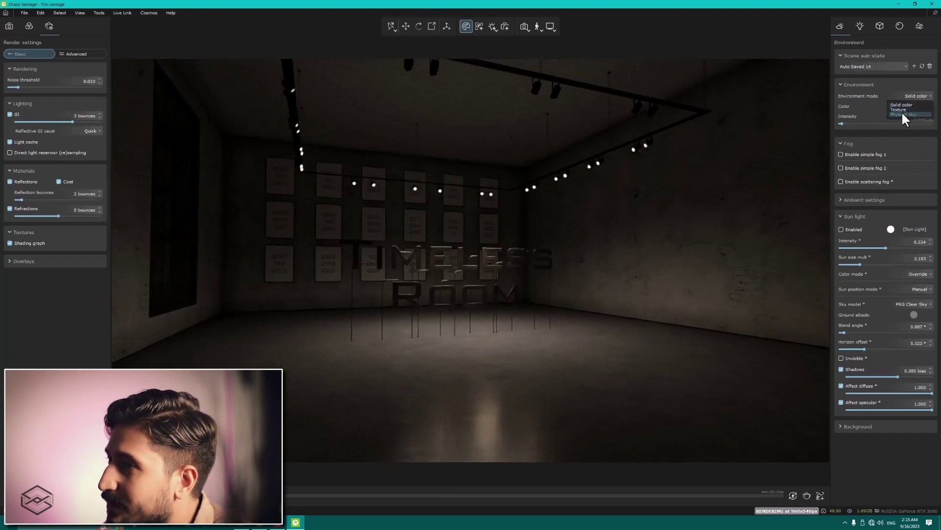
left_click(905, 115)
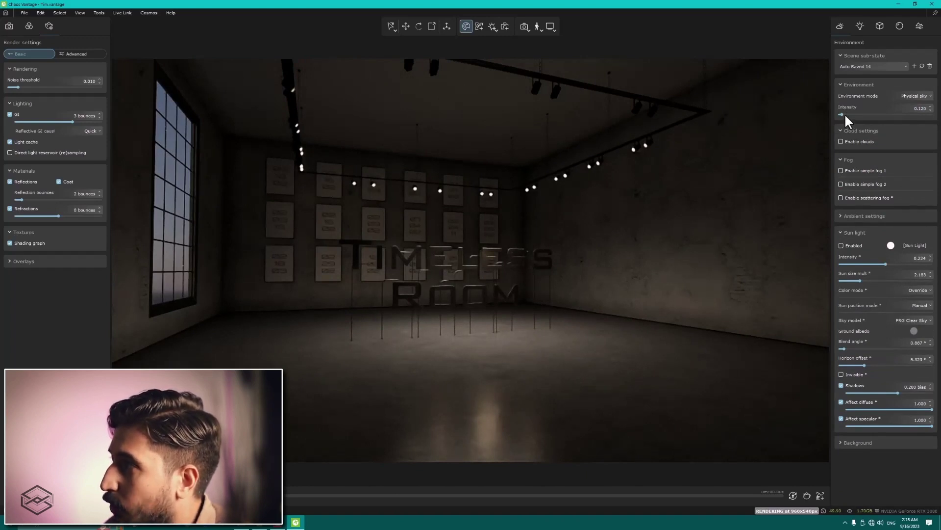
Try sky intensity 5.000 and 0.000, settle on 0.120, and collapse the Cloud and Sun light sections
mouse_move(842, 114)
left_mouse_down()
mouse_move(933, 114)
mouse_move(787, 139)
left_mouse_up()
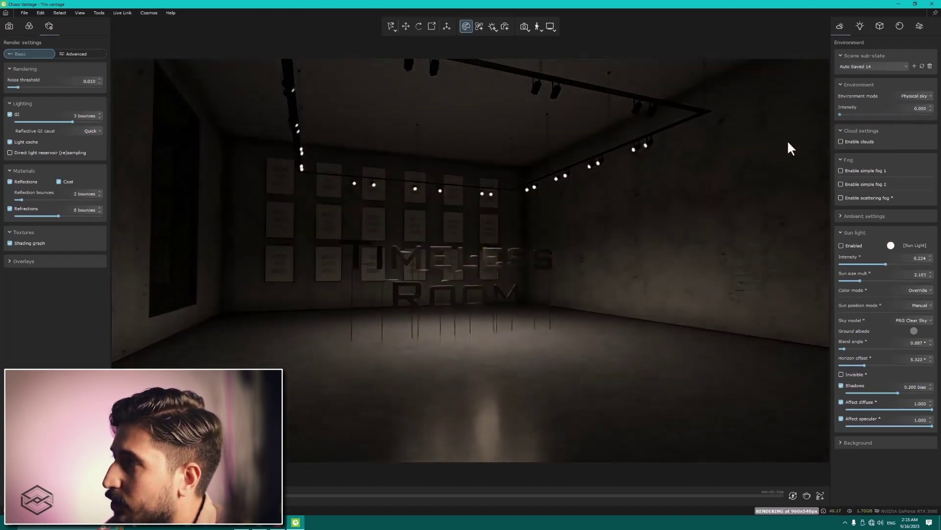
left_click_drag(839, 126, 843, 125)
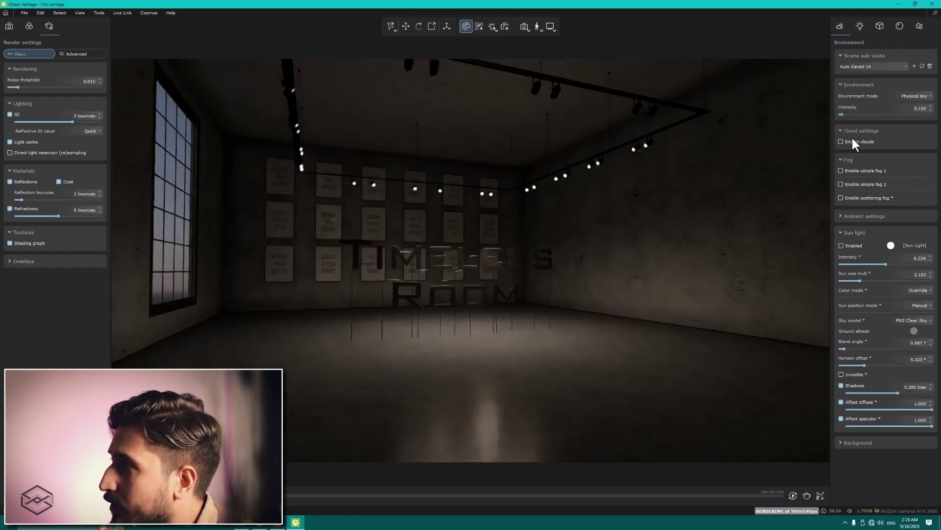
left_click(855, 130)
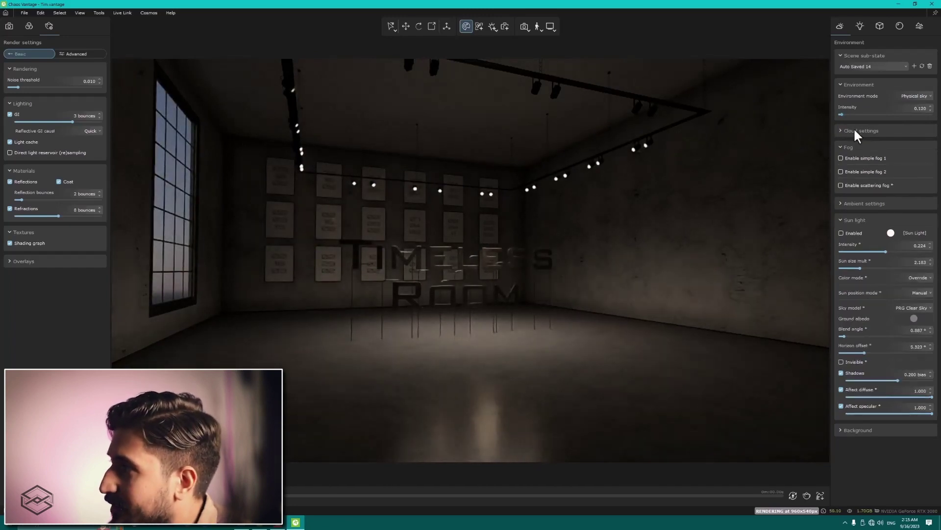
left_click(853, 220)
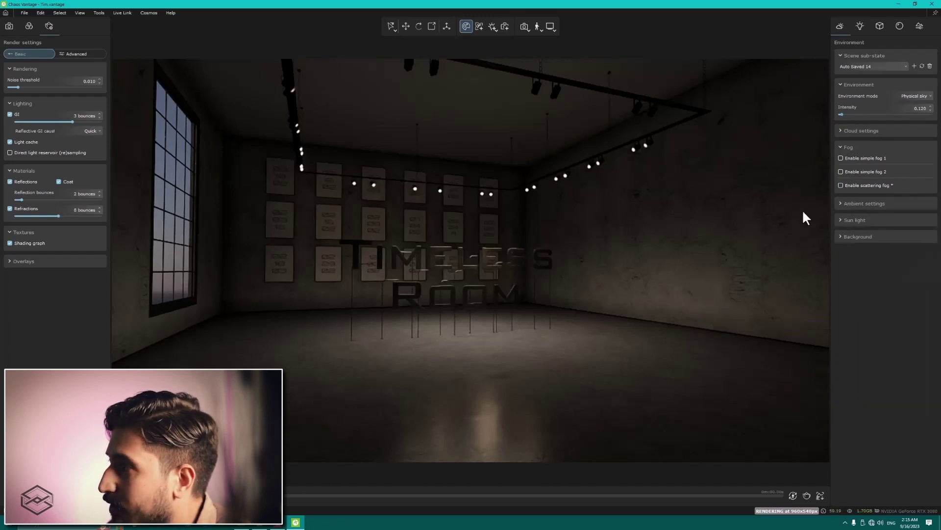
Try an Image background, revert to Same as environment, and collapse the Background and Fog sections
left_click(847, 237)
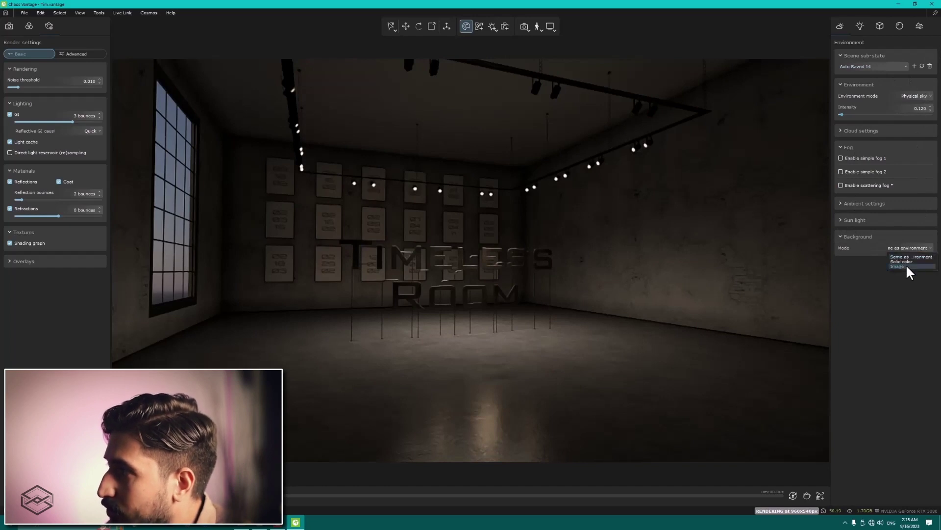
left_click(907, 267)
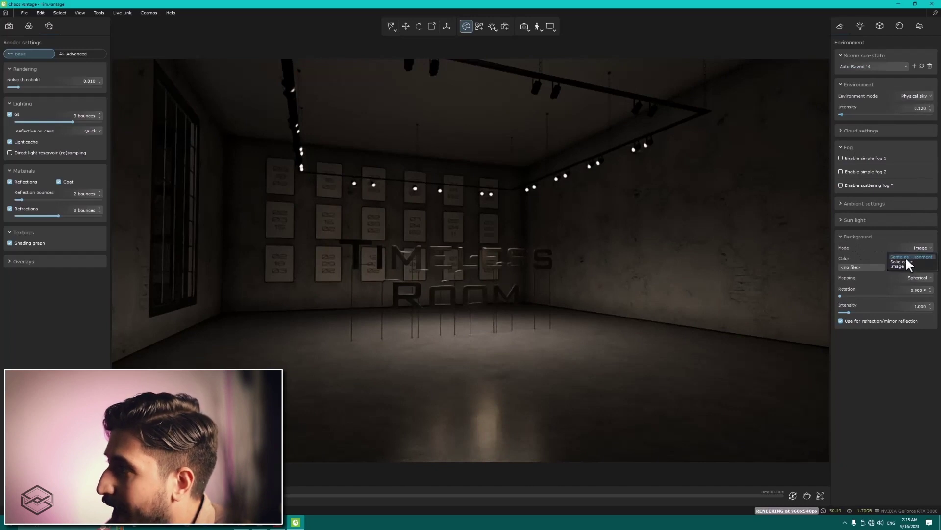
left_click(906, 256)
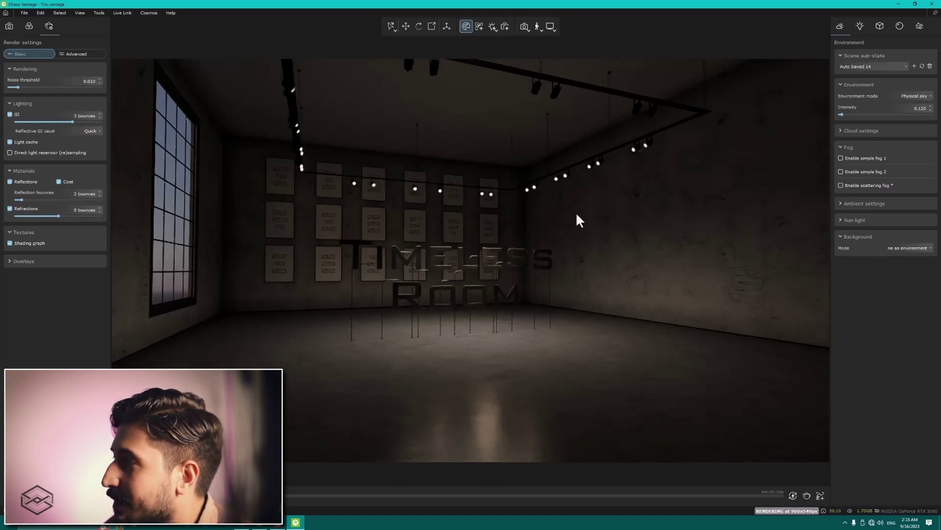
left_click(854, 234)
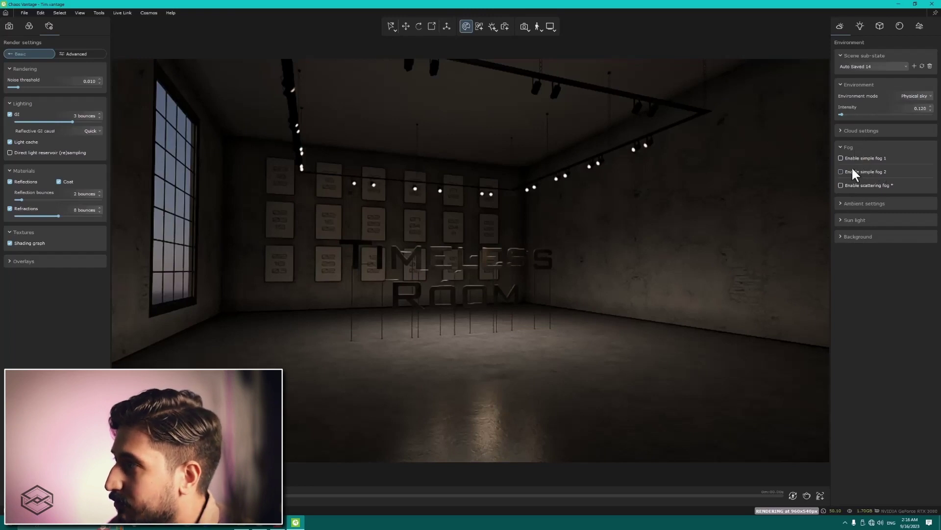
left_click(847, 147)
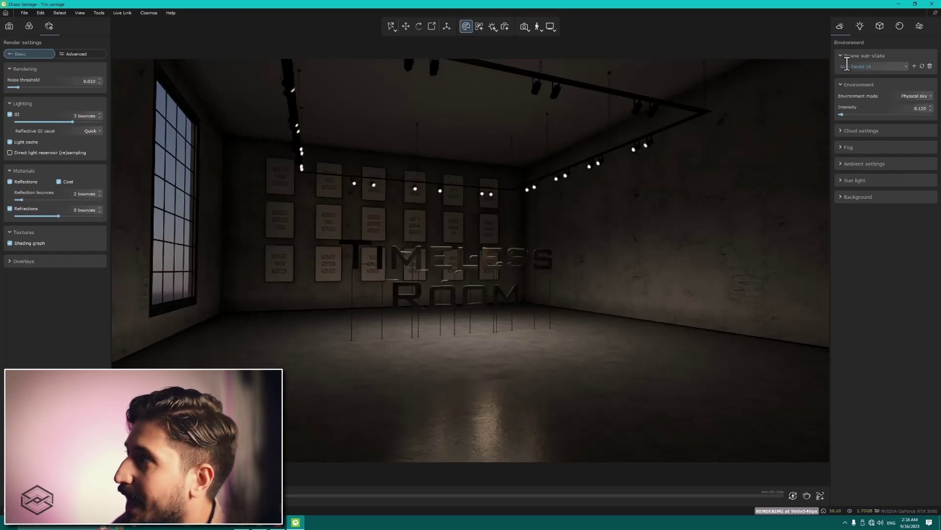
Open the Light lister showing VRayLight001 at 35.100 and VRayLight033 at 2.080
left_click(863, 23)
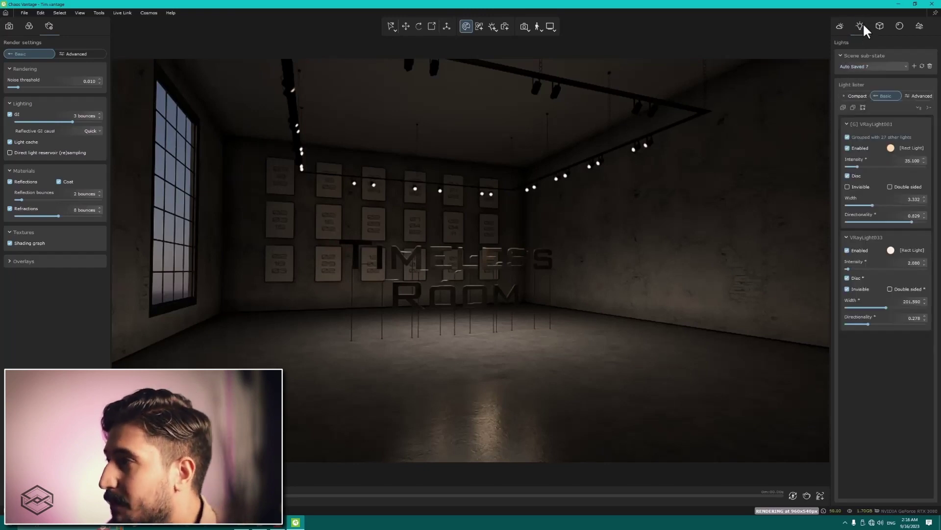